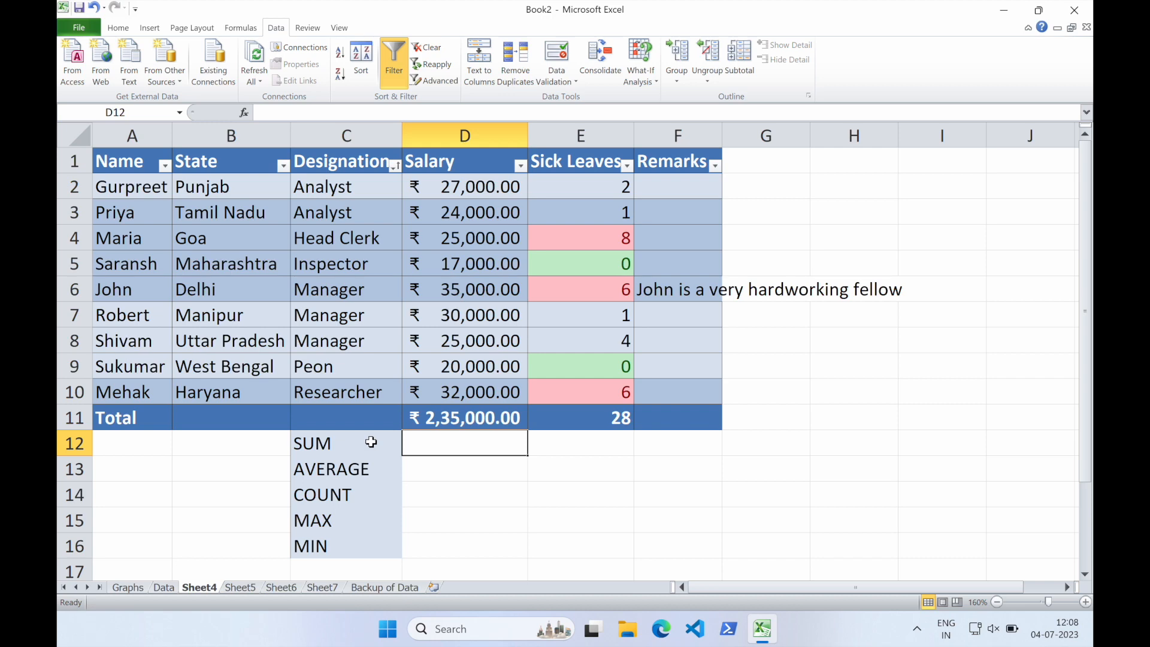
Review the function labels SUM, AVERAGE, COUNT, MAX and MIN listed in cells C12 to C16
{"action": "left_click_drag", "start_coordinate": [371, 442], "coordinate": [364, 531]}
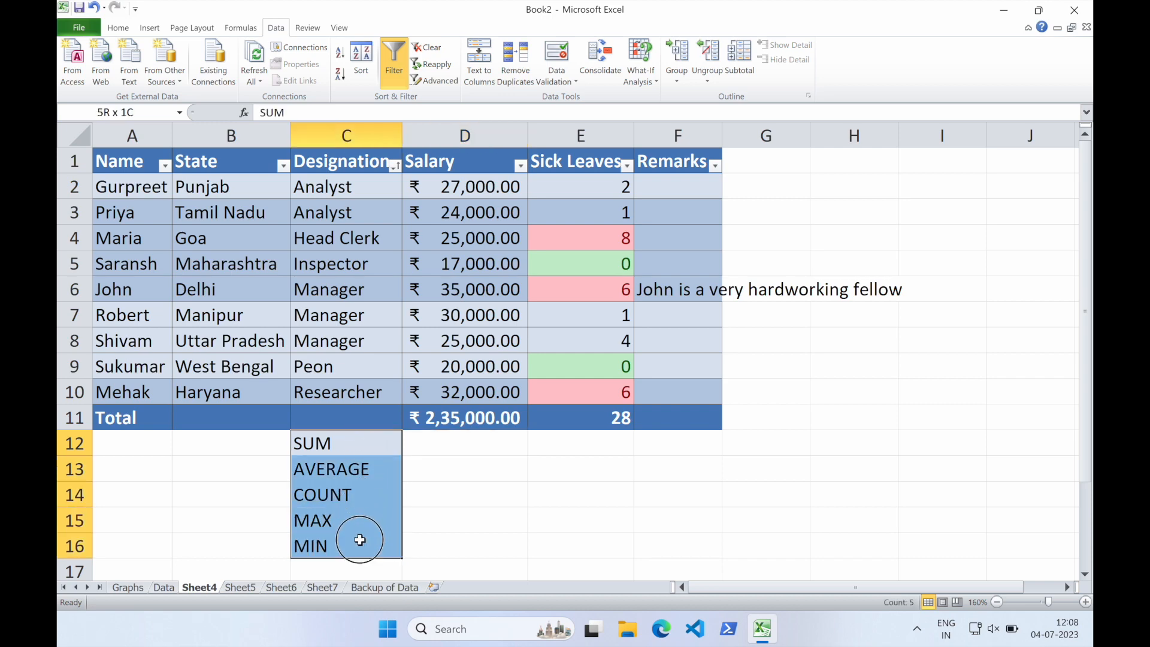
{"action": "left_click", "coordinate": [353, 444]}
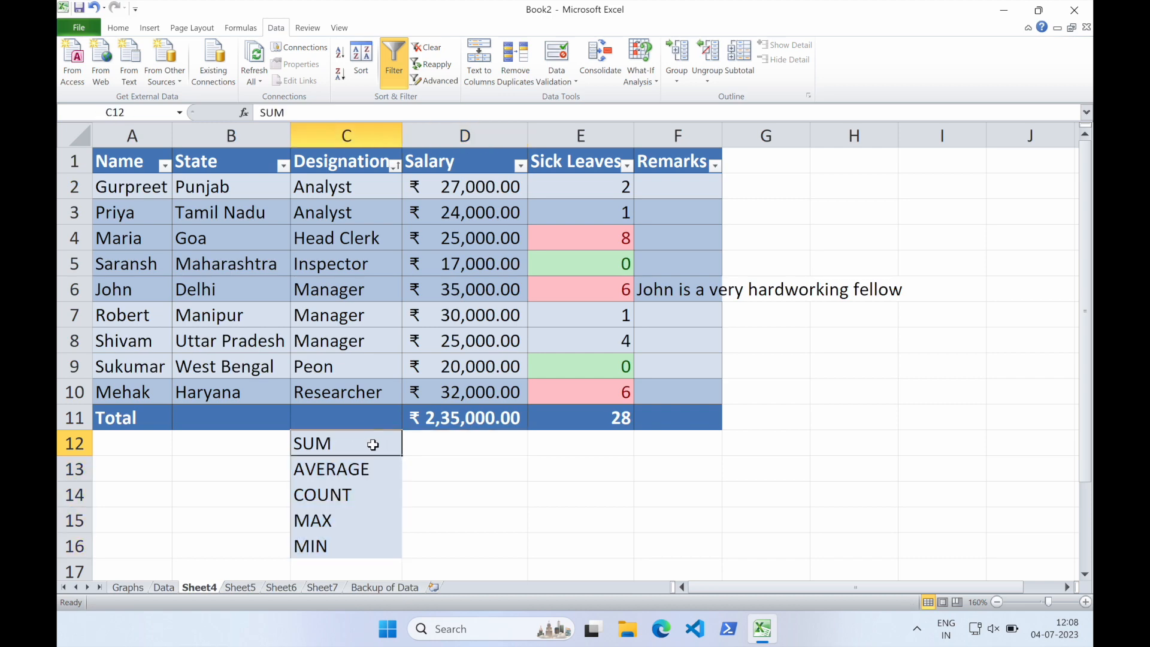
{"action": "key", "text": "Return"}
{"action": "key", "text": "Return"}
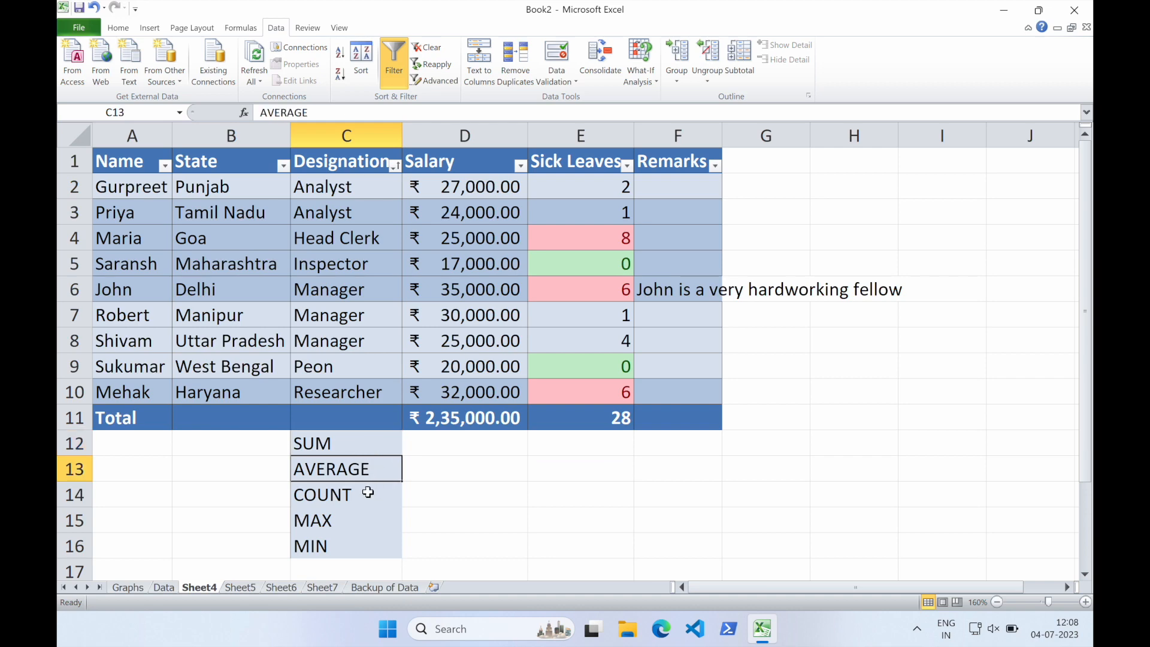
{"action": "key", "text": "Return"}
{"action": "key", "text": "Return"}
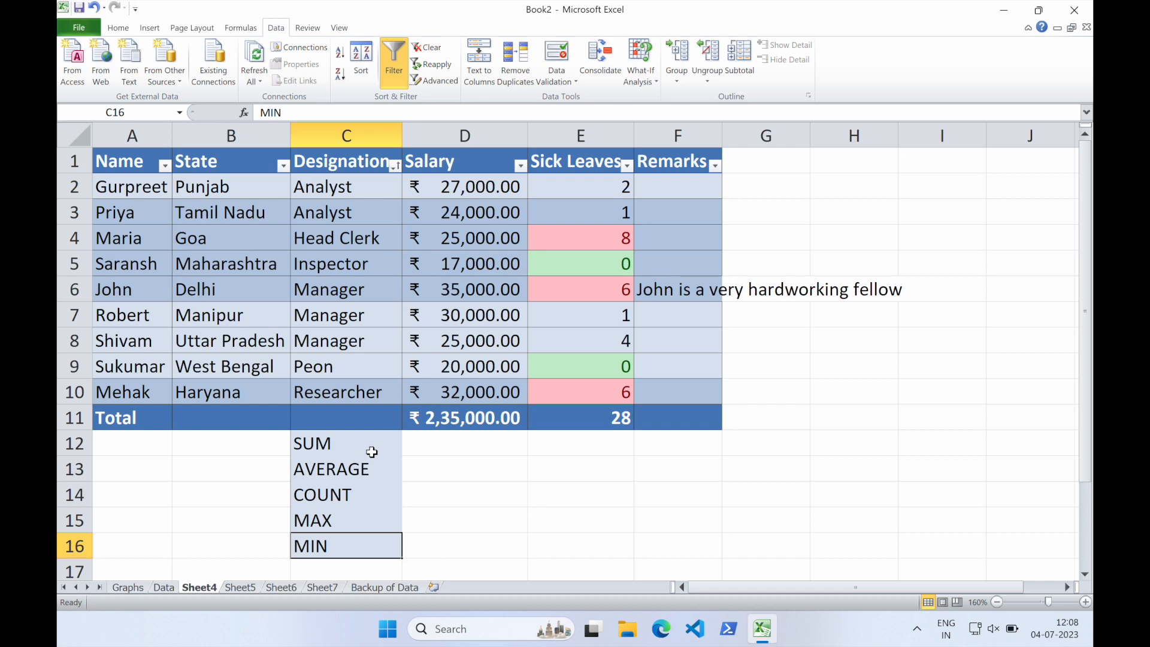
{"action": "key", "text": "Return"}
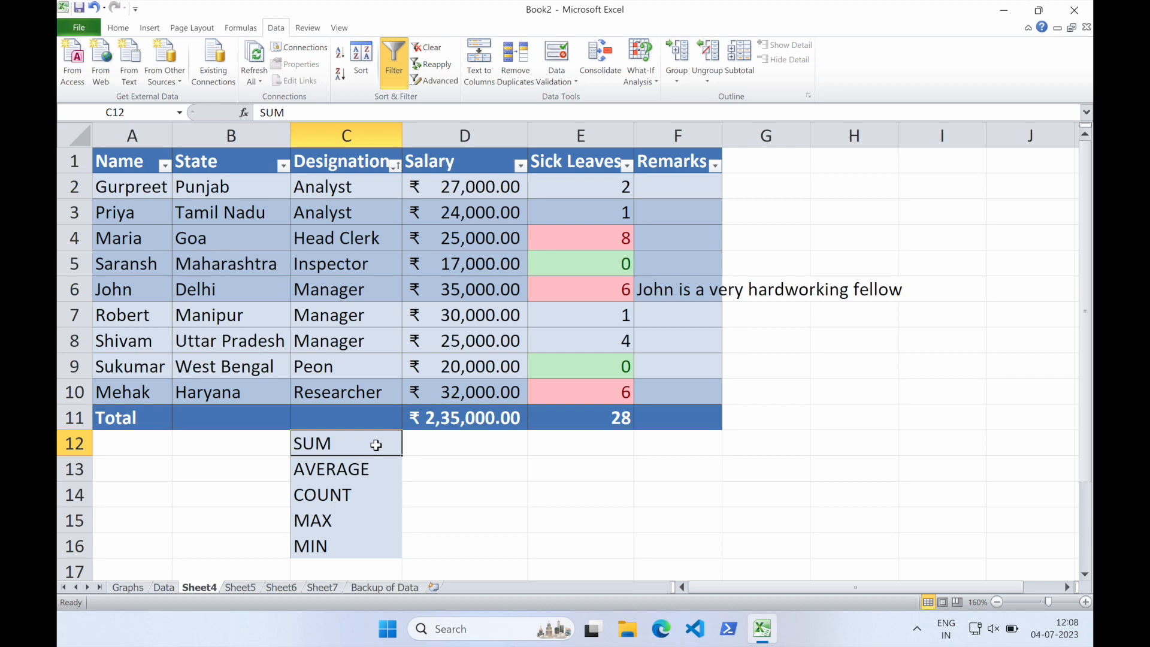
{"action": "key", "text": "Return"}
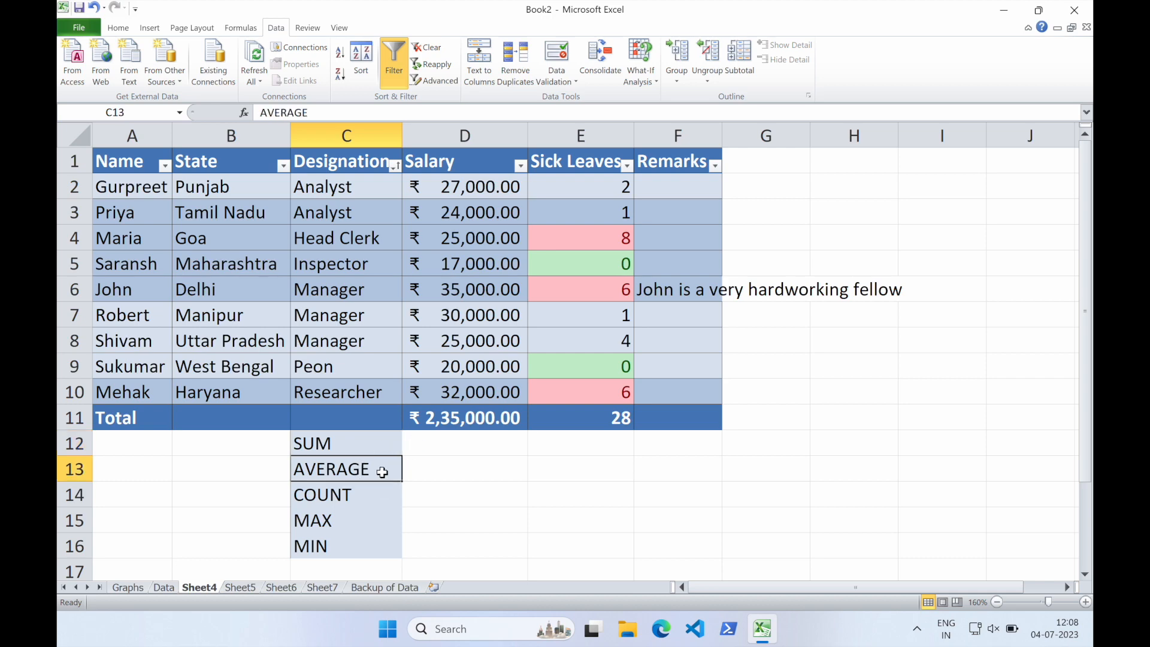
{"action": "key", "text": "Return"}
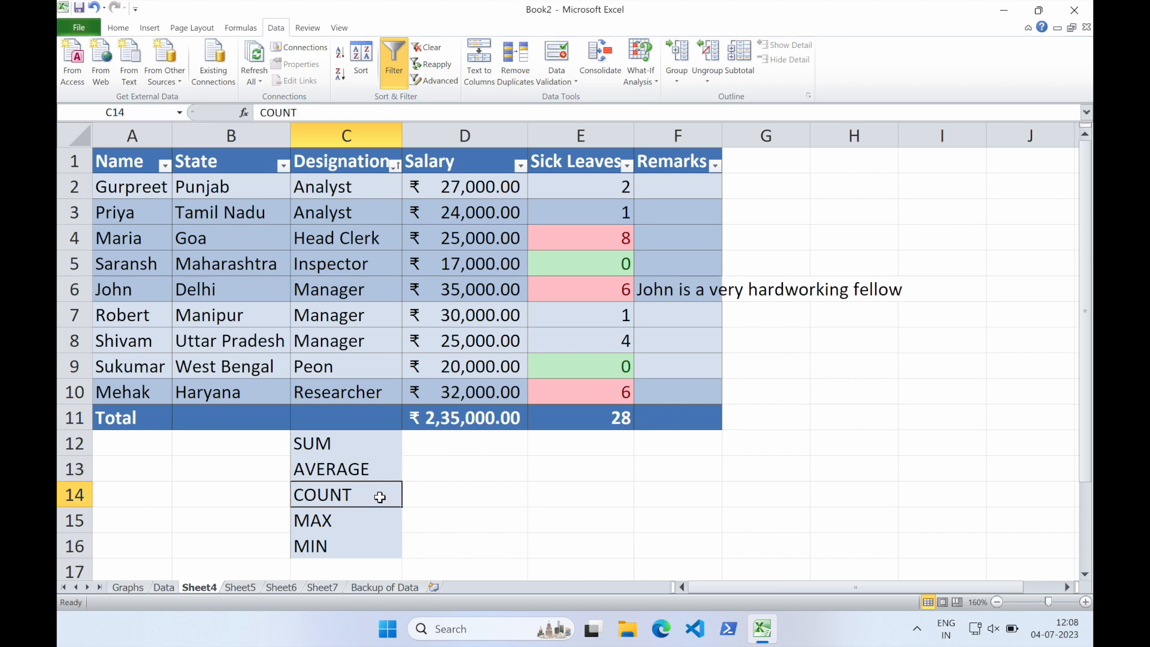
{"action": "left_click", "coordinate": [428, 496]}
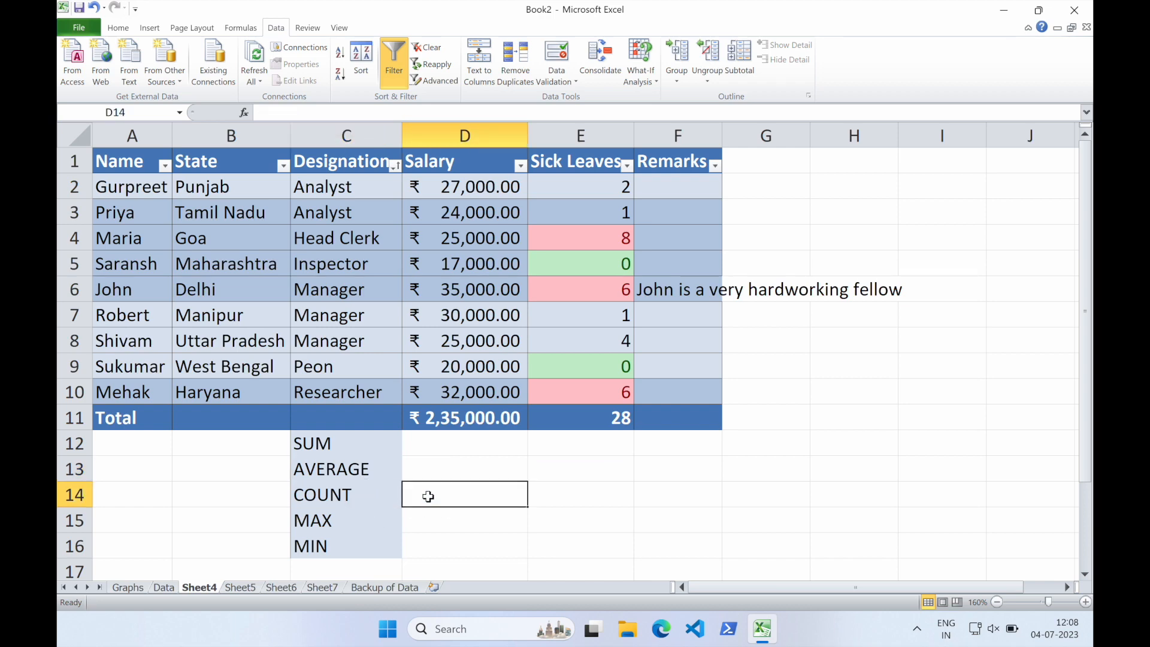
{"action": "type", "text": "=COUNT"}
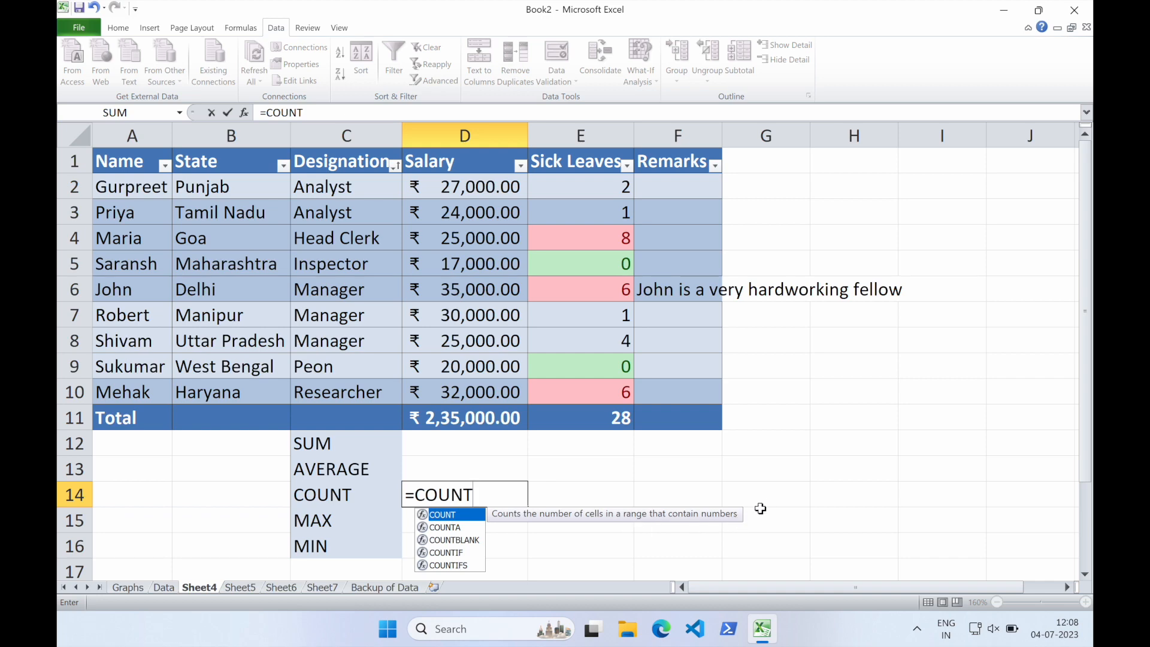
{"action": "key", "text": "Escape"}
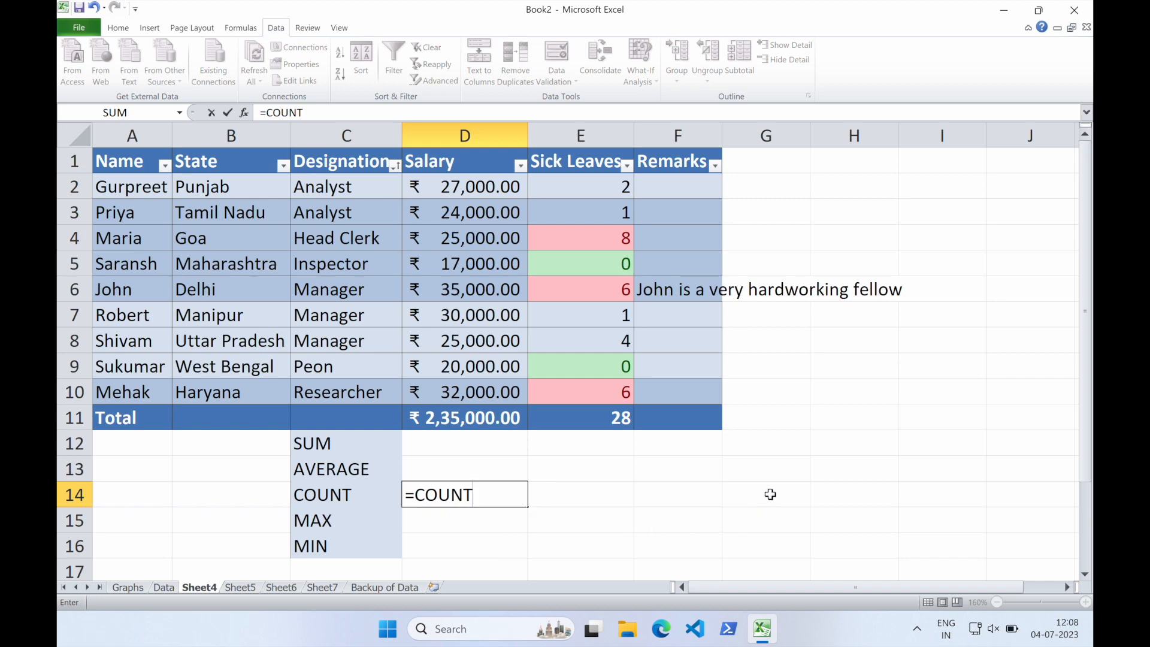
{"action": "key", "text": "Escape"}
Enter the formula =SUM(D2:D10) in D12 to total the Salary column
{"action": "left_click", "coordinate": [477, 519]}
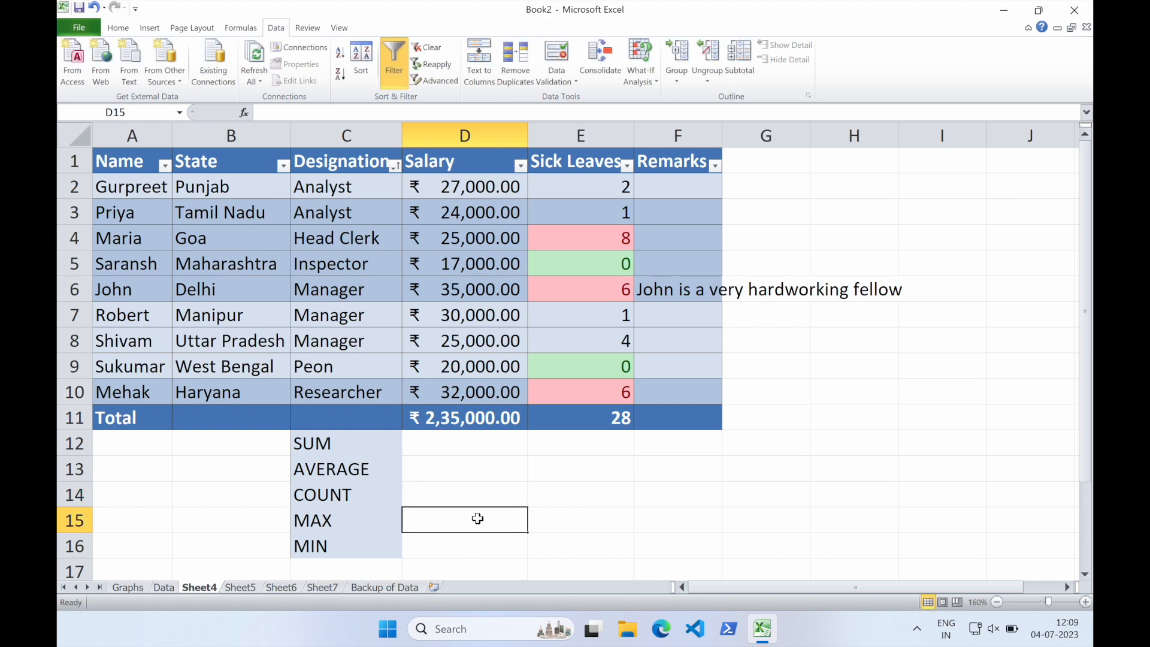
{"action": "left_click", "coordinate": [469, 545]}
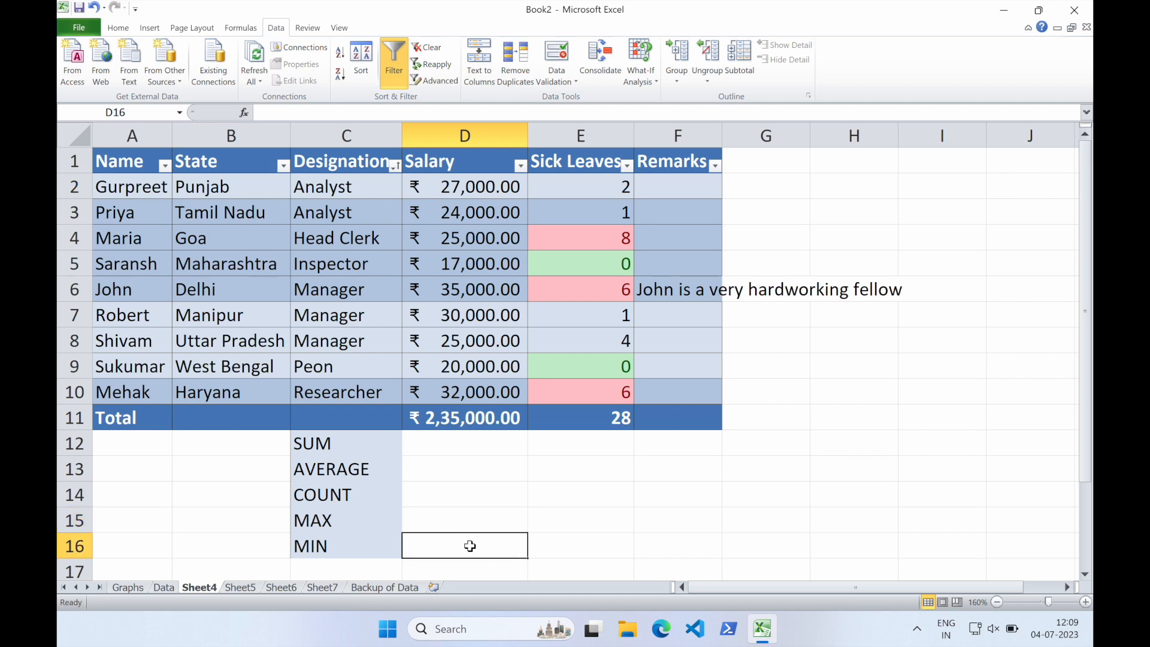
{"action": "left_click", "coordinate": [454, 447]}
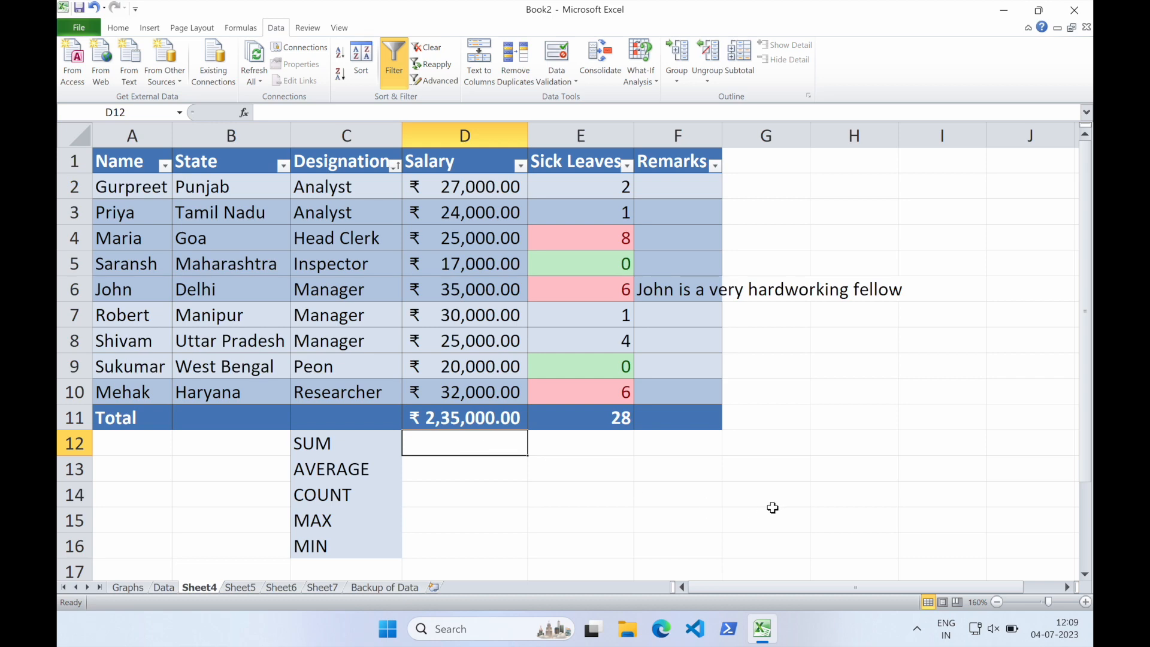
{"action": "type", "text": "="}
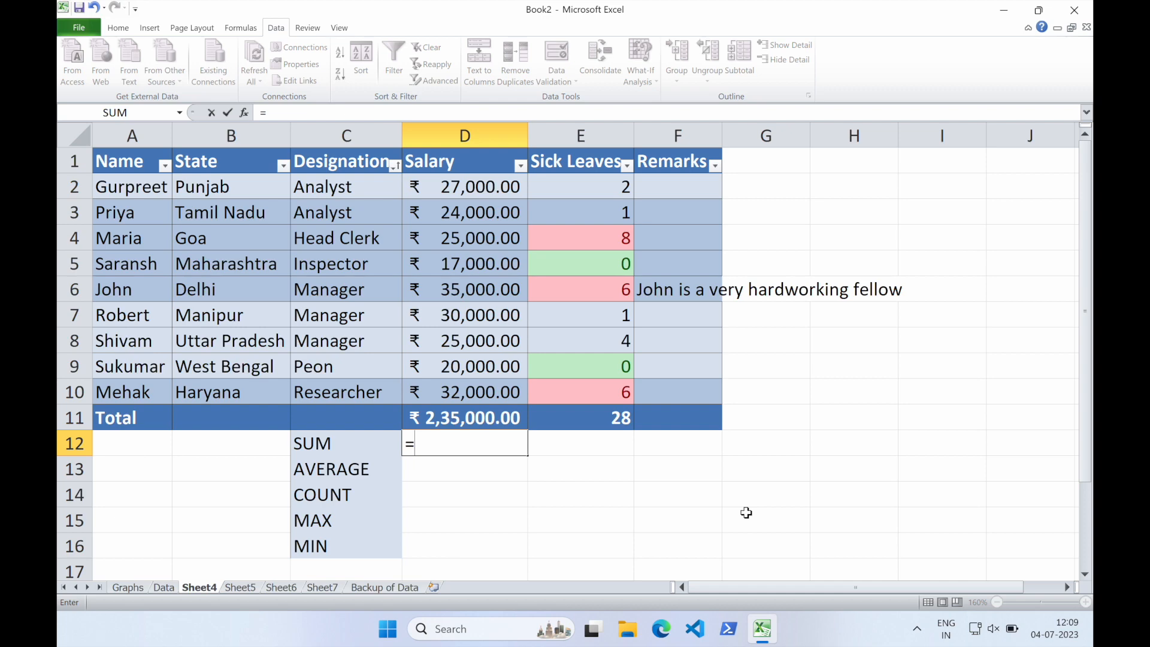
{"action": "type", "text": "SUM"}
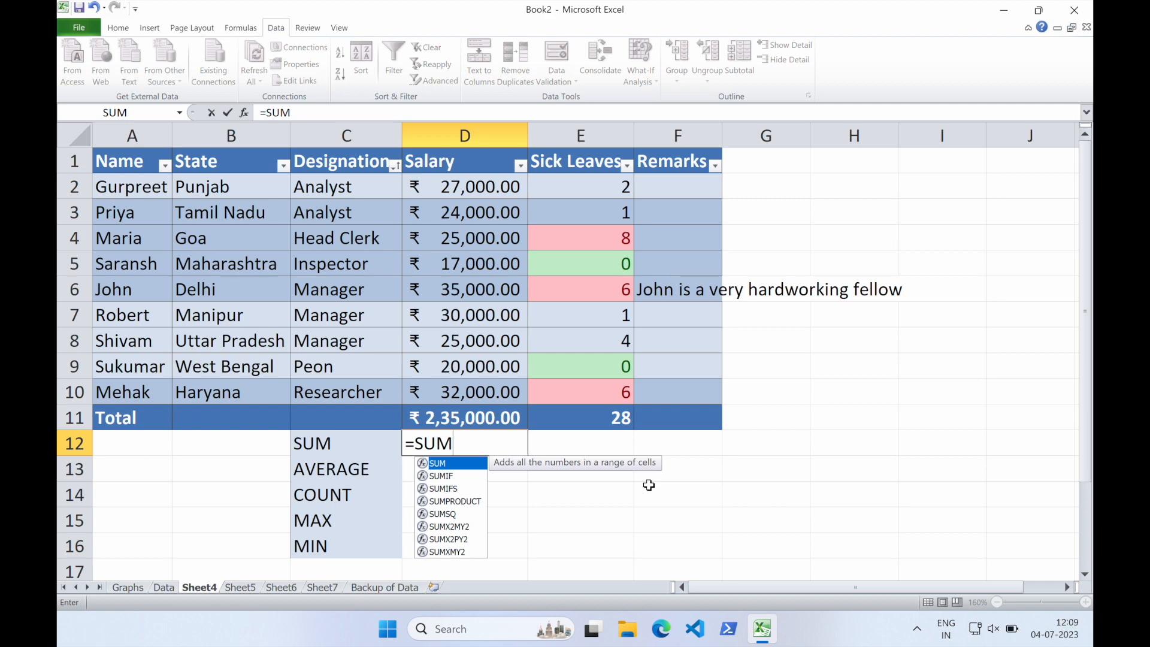
{"action": "type", "text": "("}
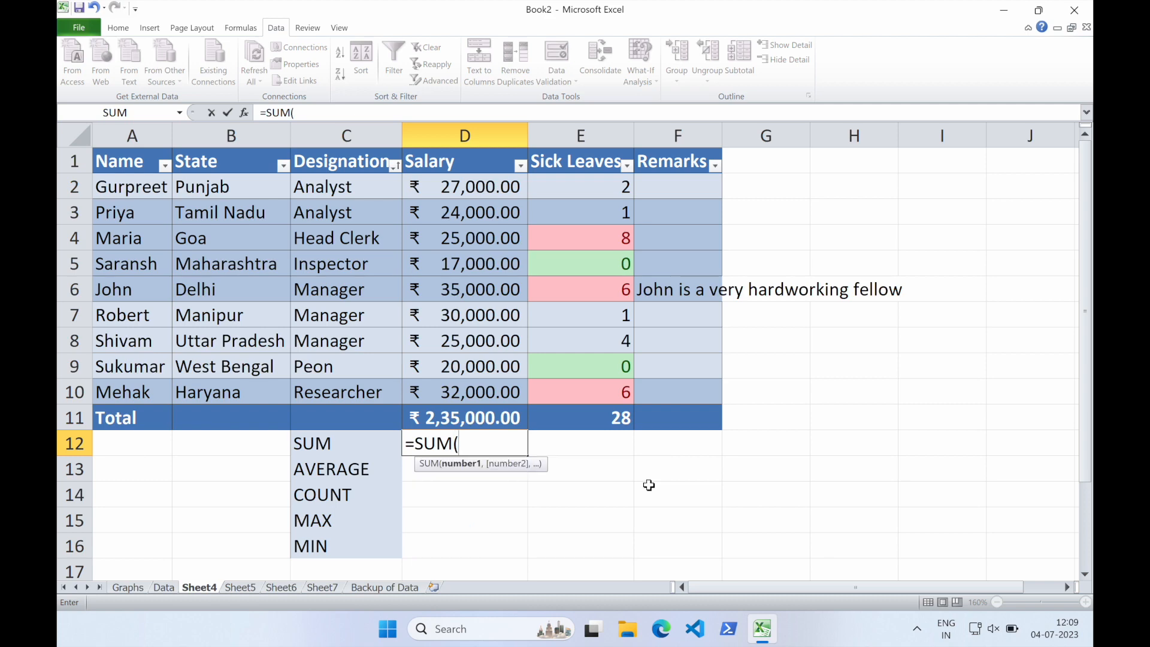
{"action": "left_click", "coordinate": [477, 187]}
{"action": "left_click_drag", "start_coordinate": [477, 187], "coordinate": [454, 392]}
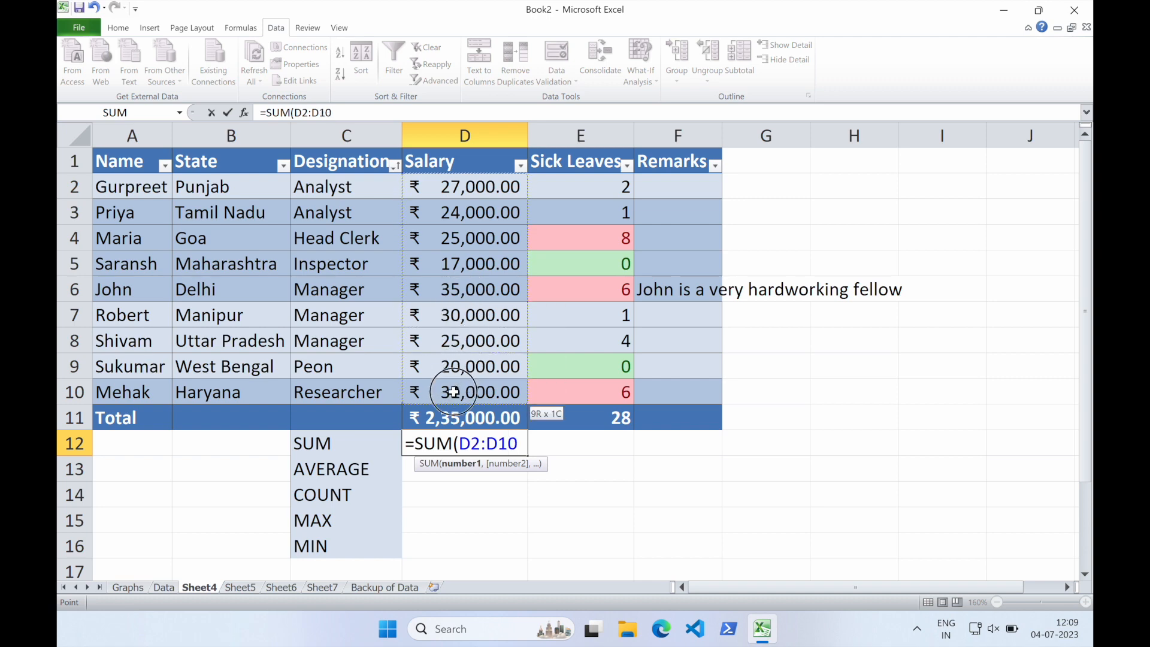
{"action": "left_click_drag", "start_coordinate": [454, 392], "coordinate": [454, 391]}
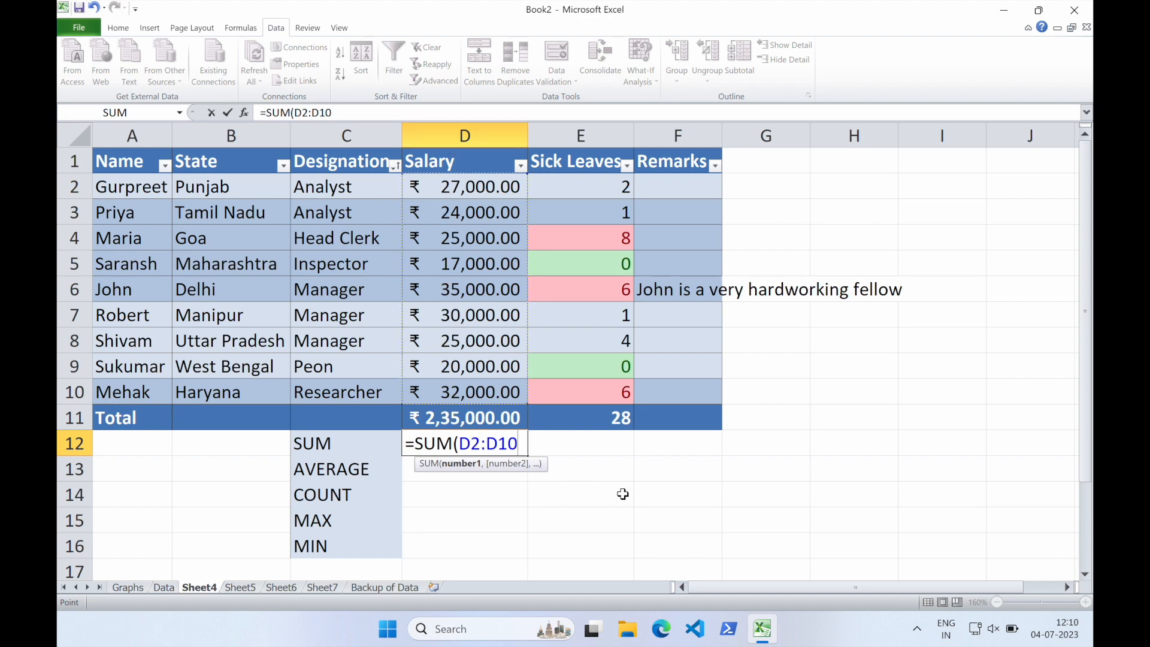
{"action": "type", "text": ")"}
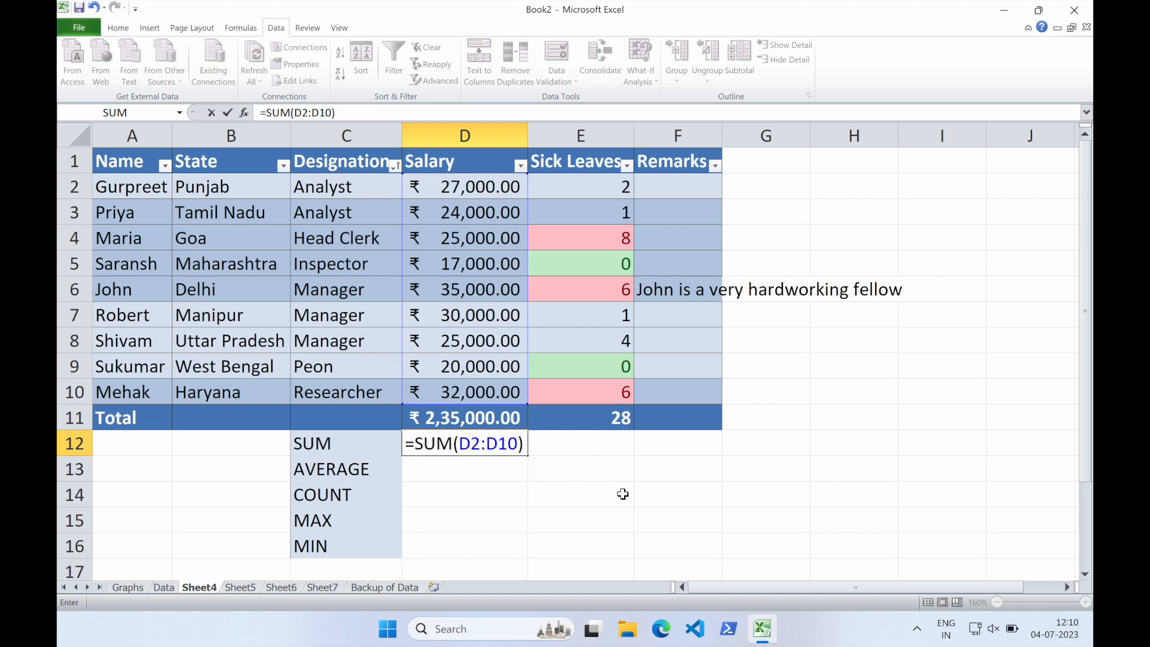
{"action": "key", "text": "Return"}
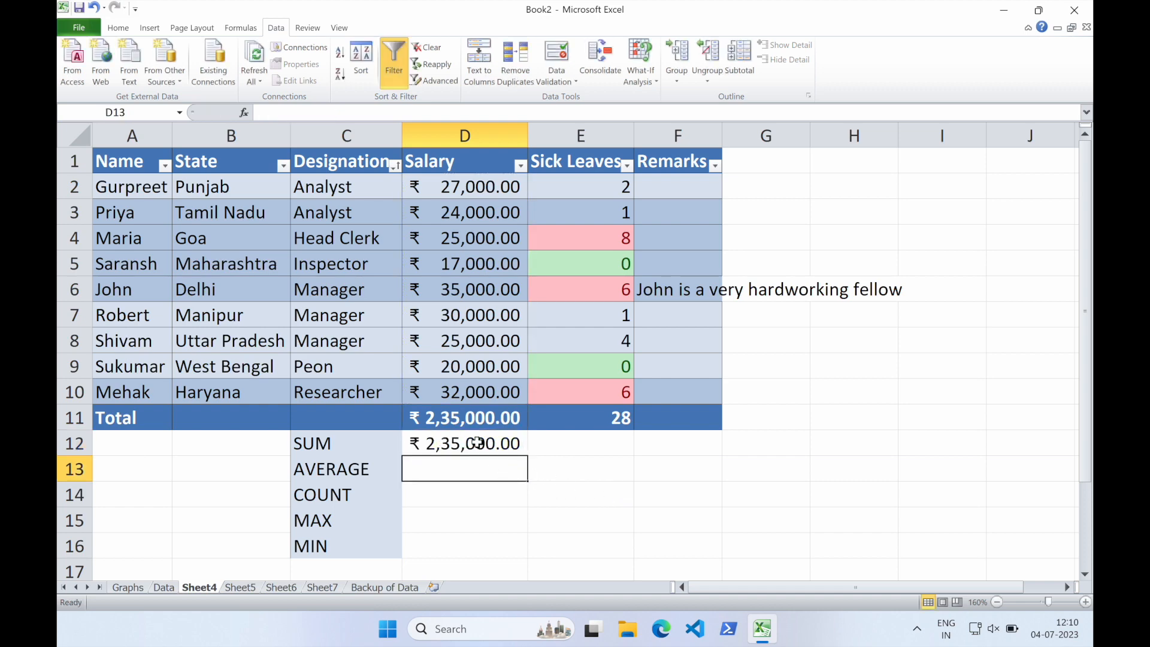
Enter the formula =SUM(E2:E10) in E12 to total the Sick Leaves column
{"action": "left_click", "coordinate": [472, 418]}
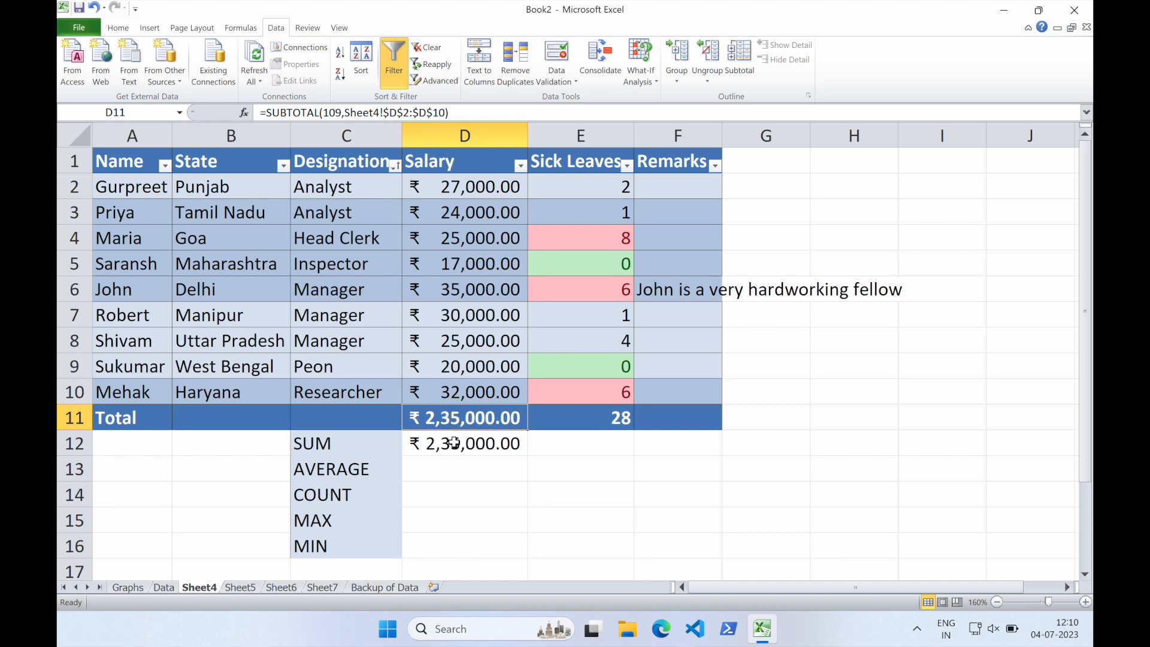
{"action": "left_click", "coordinate": [454, 443]}
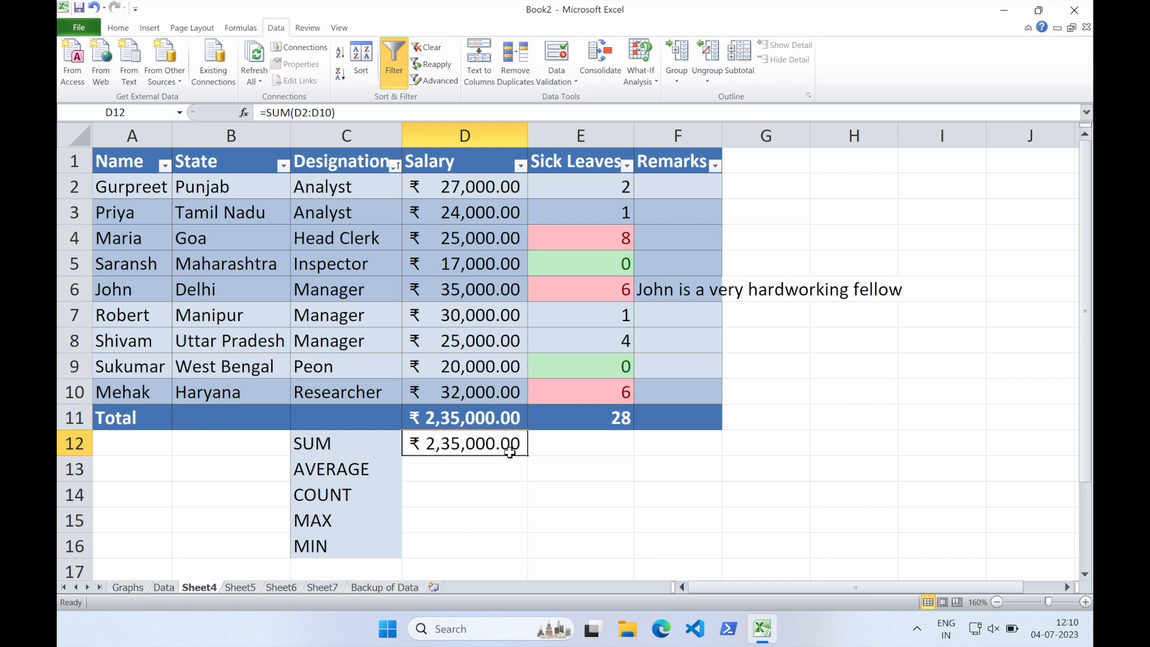
{"action": "left_click", "coordinate": [590, 443]}
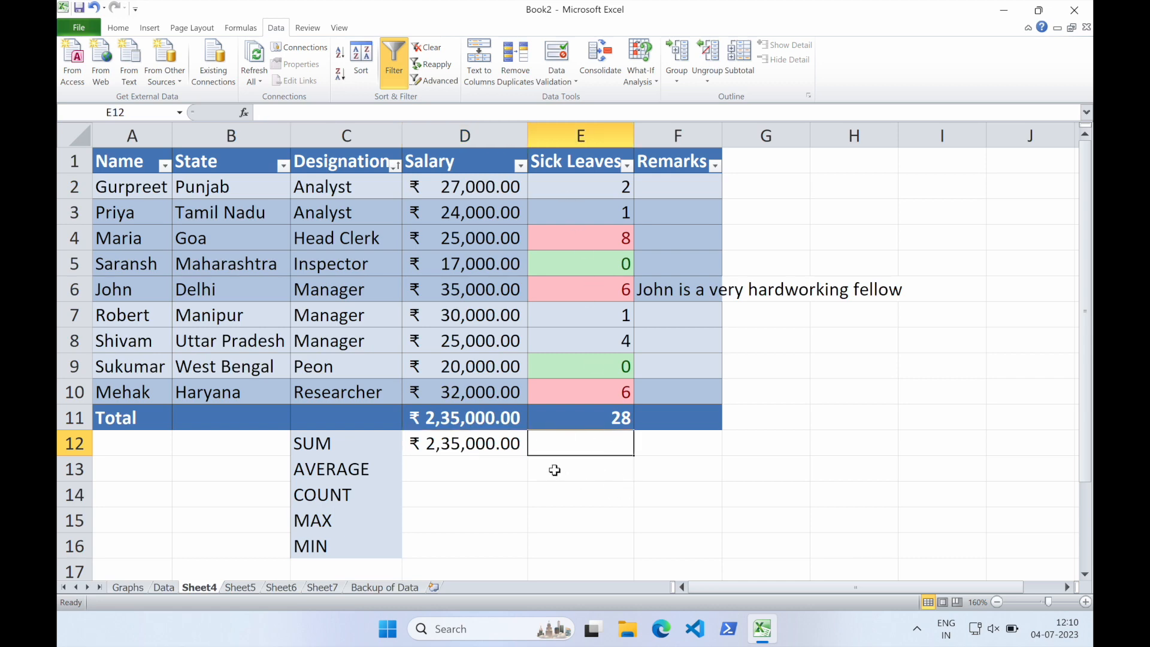
{"action": "type", "text": "=SUM("}
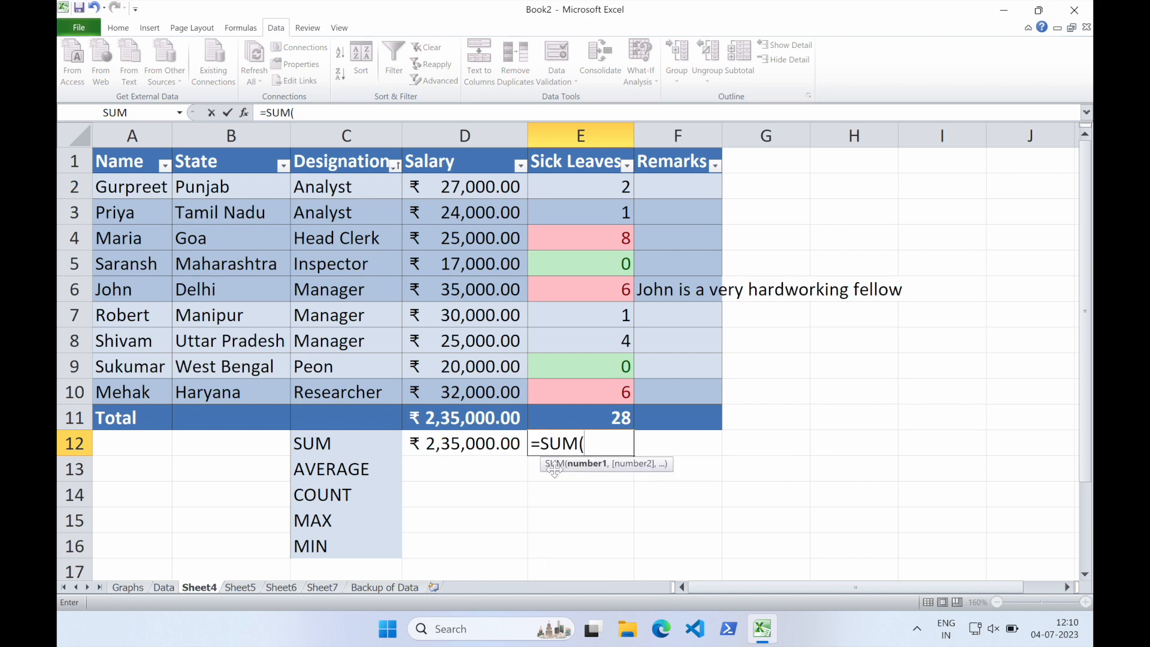
{"action": "left_click", "coordinate": [581, 189]}
{"action": "left_click_drag", "start_coordinate": [581, 190], "coordinate": [576, 398]}
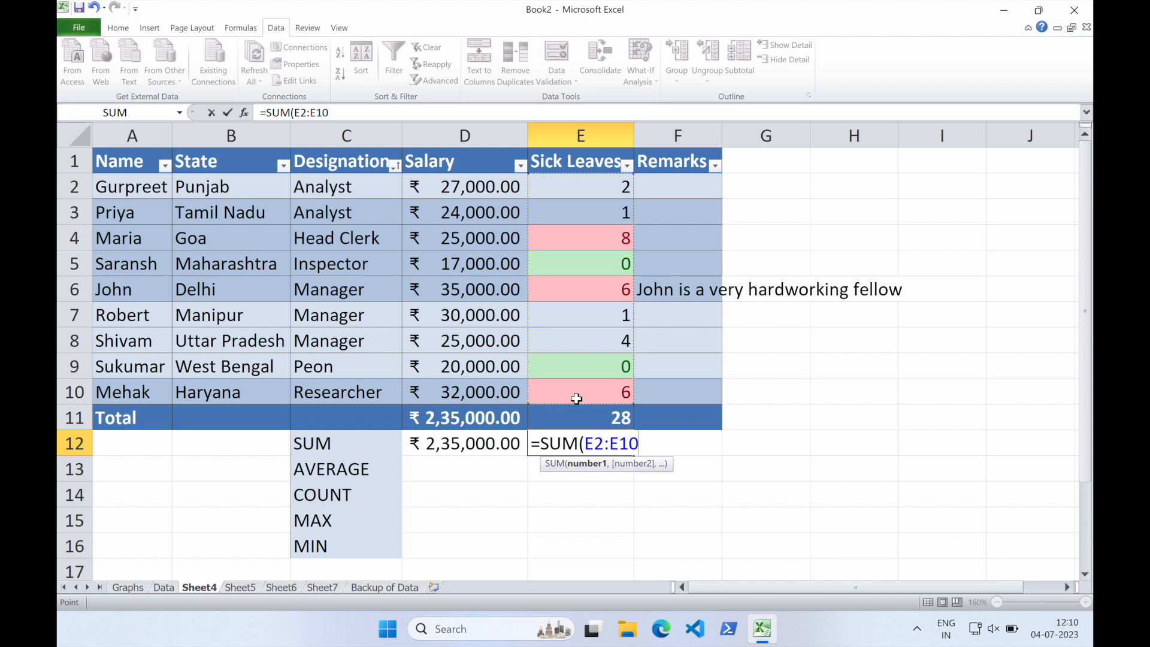
{"action": "type", "text": ")"}
{"action": "key", "text": "Return"}
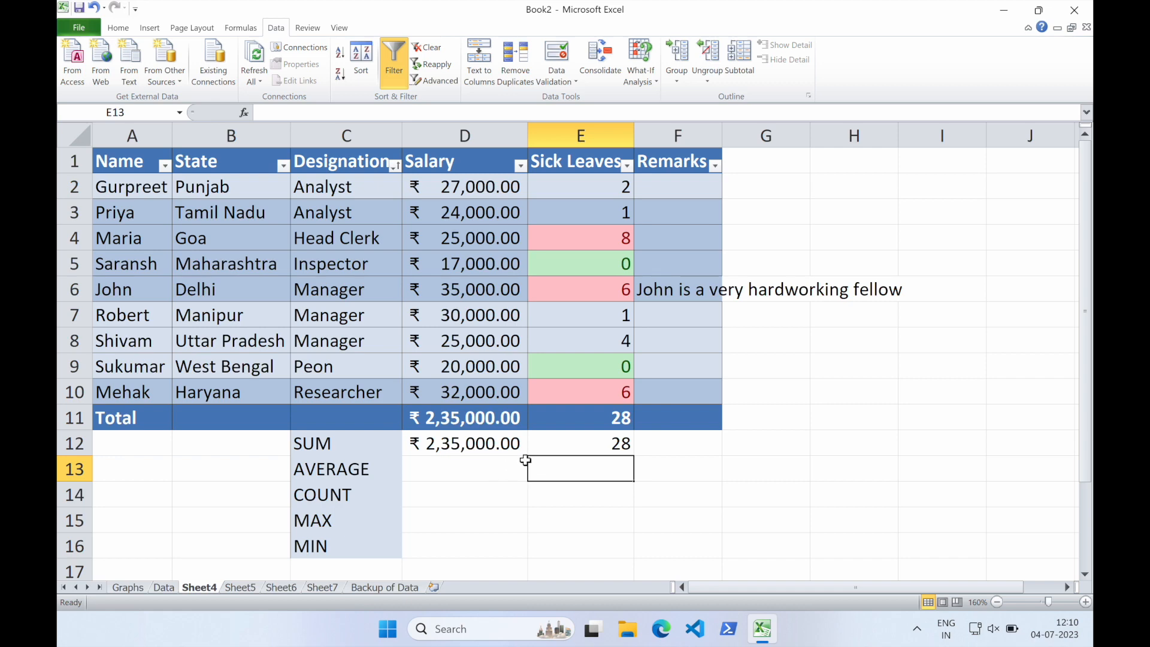
Undo the Sick Leaves sum formula in E12
{"action": "left_click", "coordinate": [562, 449]}
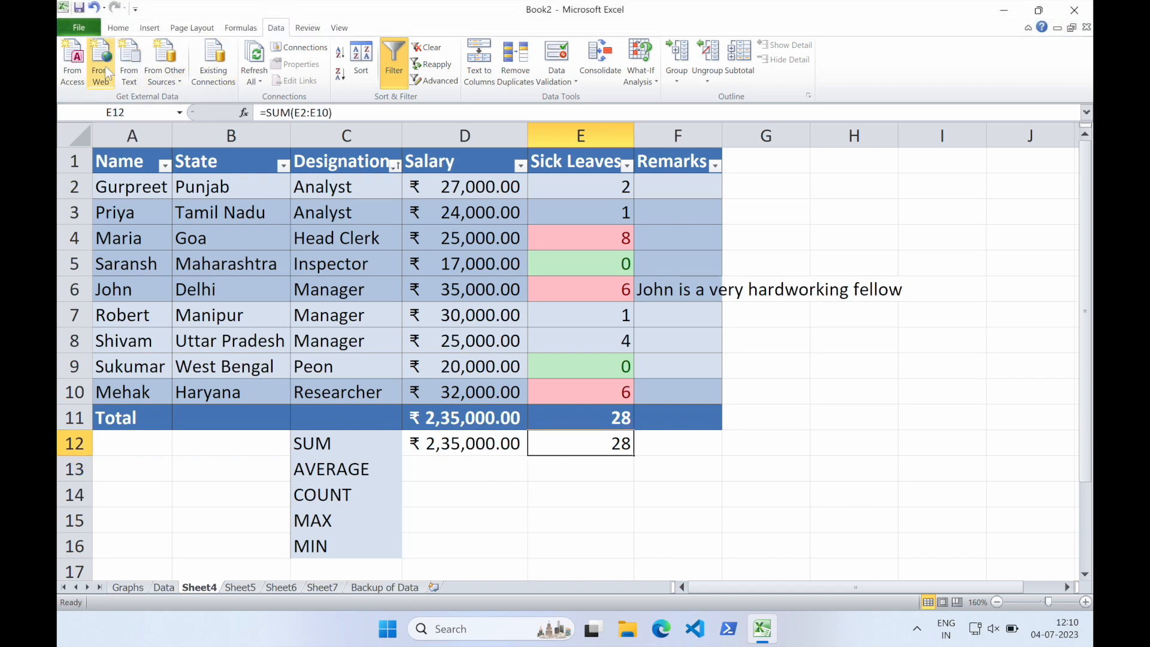
{"action": "left_click", "coordinate": [93, 7]}
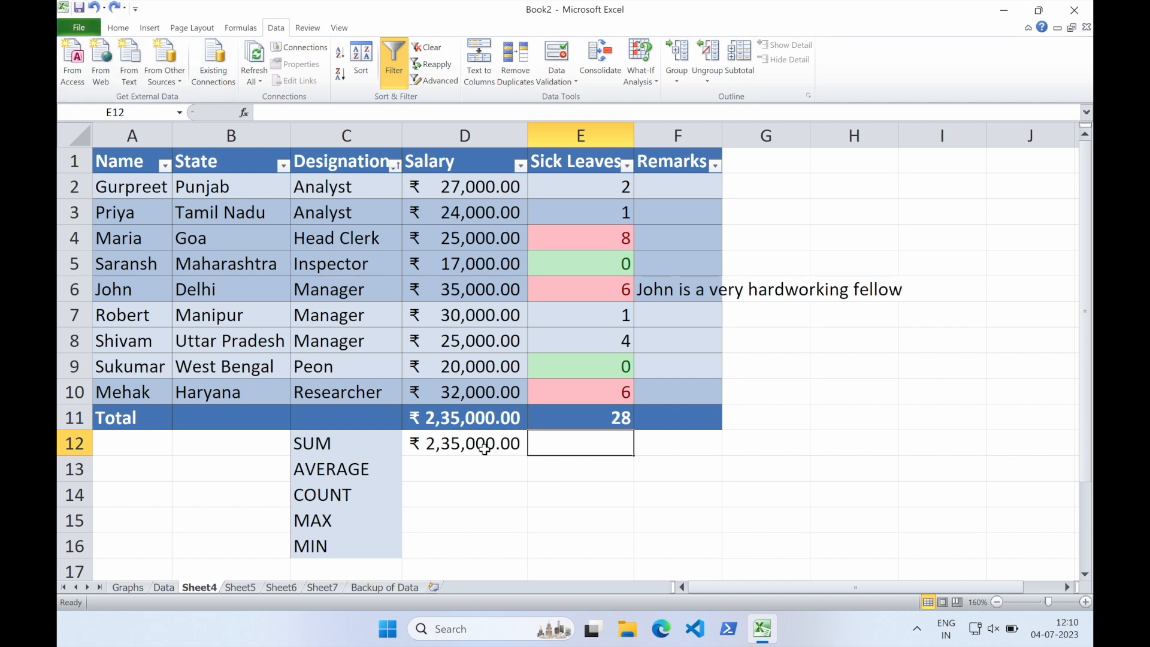
Fill the SUM formula from D12 across into E12 for the Sick Leaves column
{"action": "left_click", "coordinate": [457, 449]}
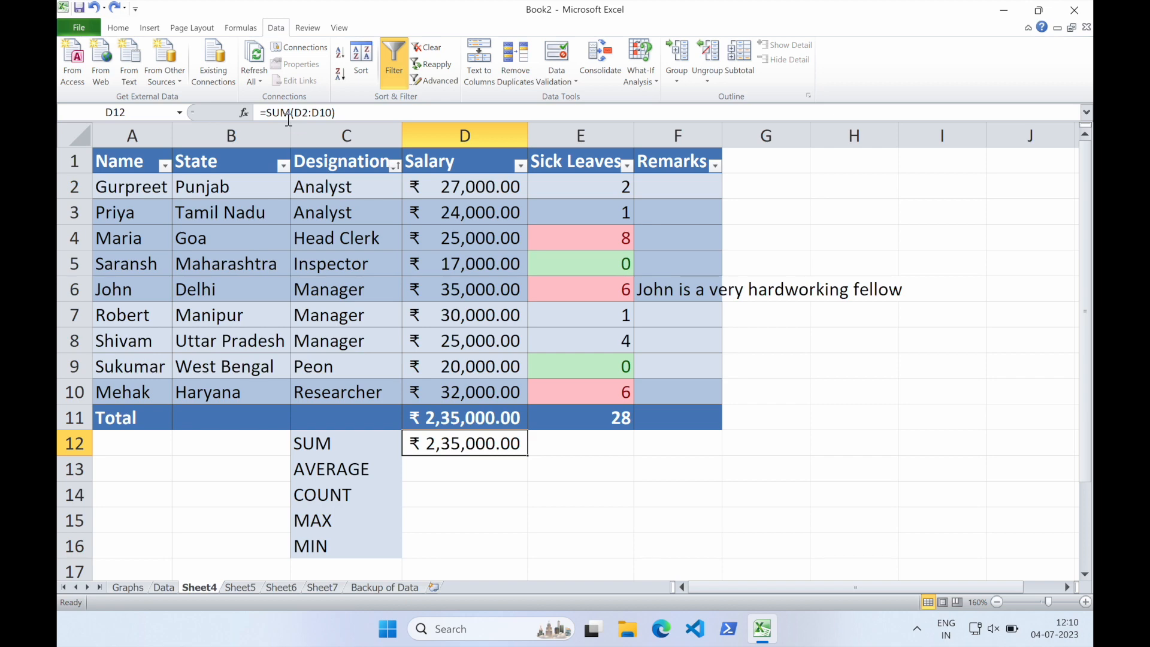
{"action": "left_click", "coordinate": [341, 113]}
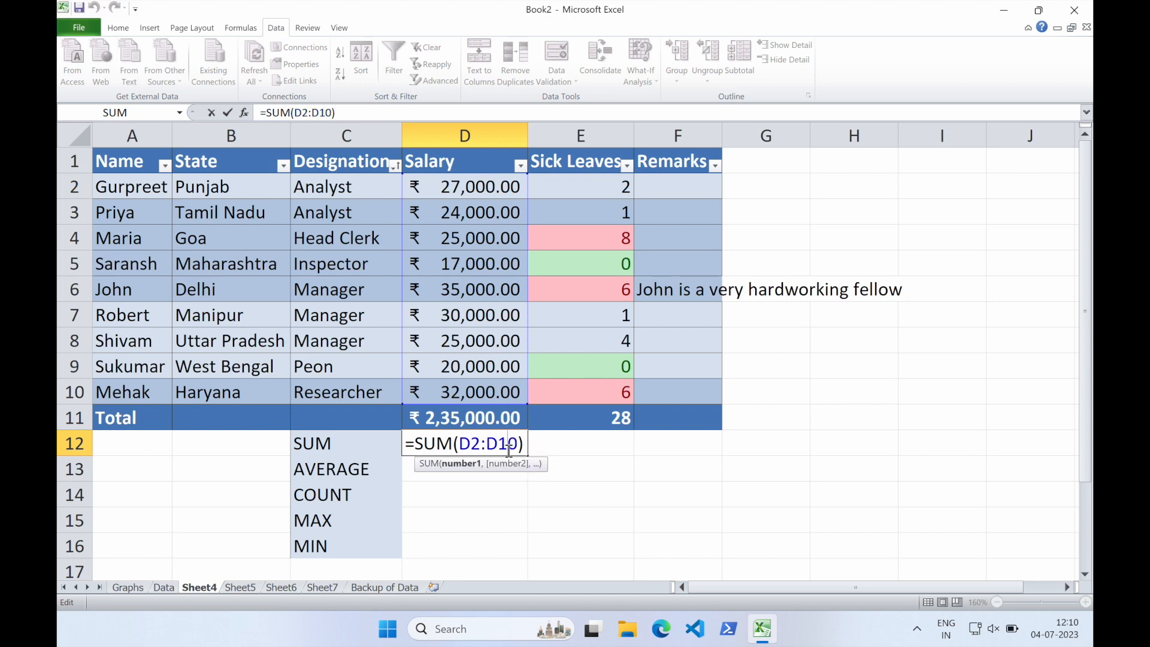
{"action": "left_click", "coordinate": [547, 440]}
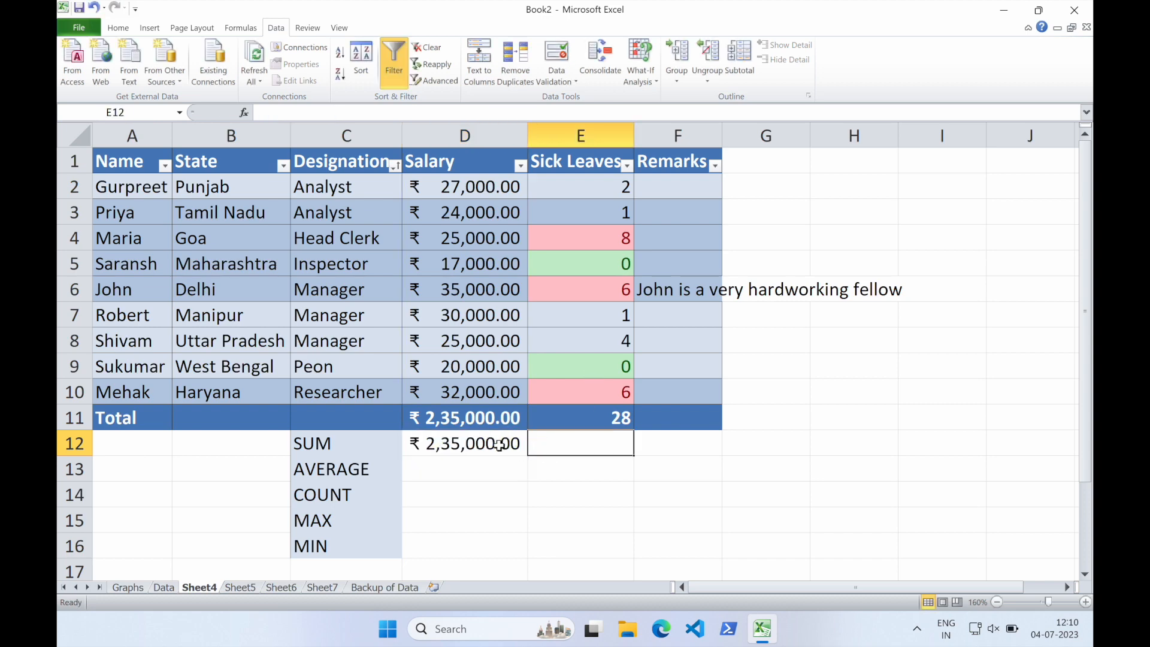
{"action": "left_click", "coordinate": [451, 446]}
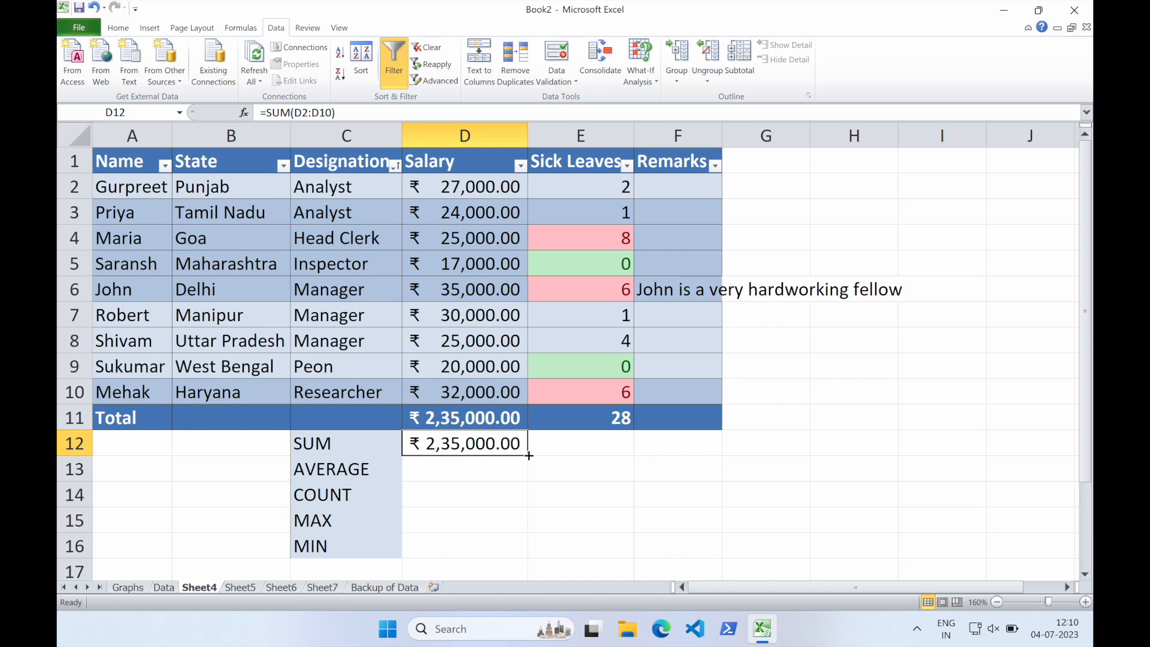
{"action": "left_click_drag", "start_coordinate": [529, 455], "coordinate": [630, 451]}
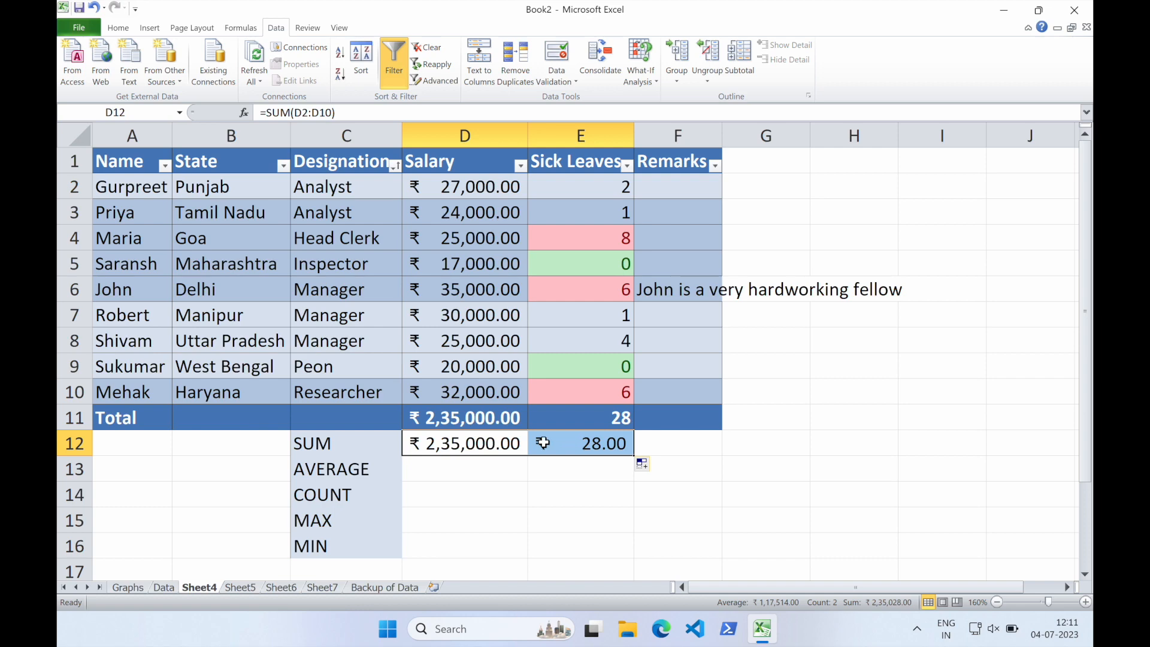
{"action": "left_click", "coordinate": [510, 444]}
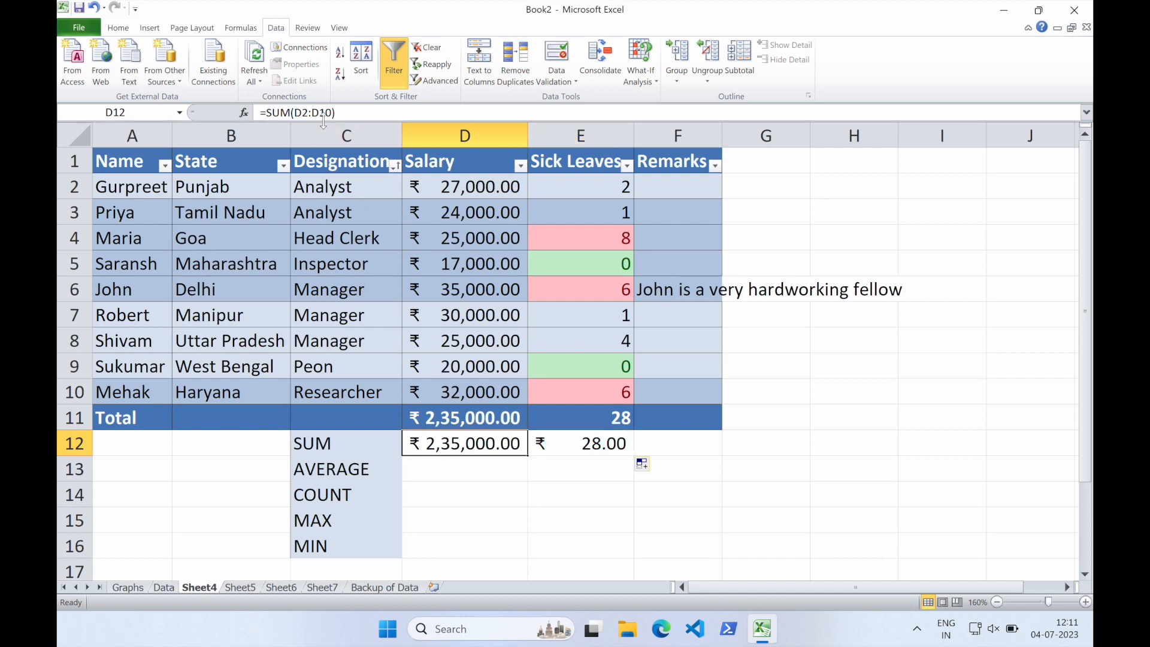
{"action": "left_click", "coordinate": [575, 445]}
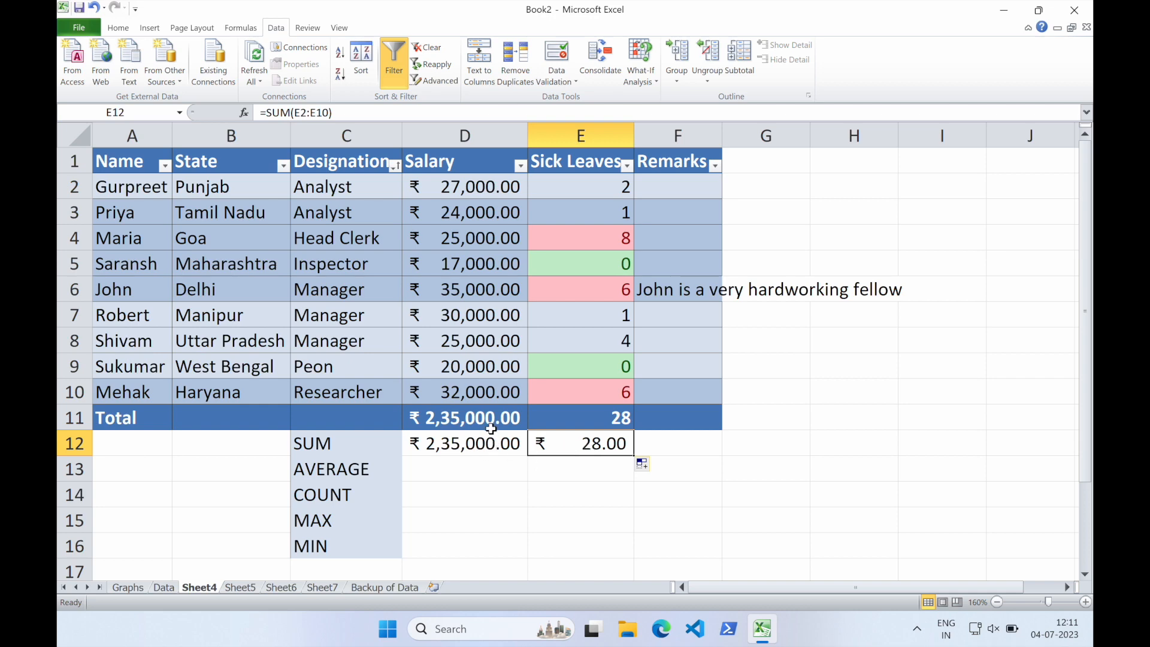
Clear the currency formatting from the Sick Leaves sum in E12
{"action": "left_click", "coordinate": [119, 30]}
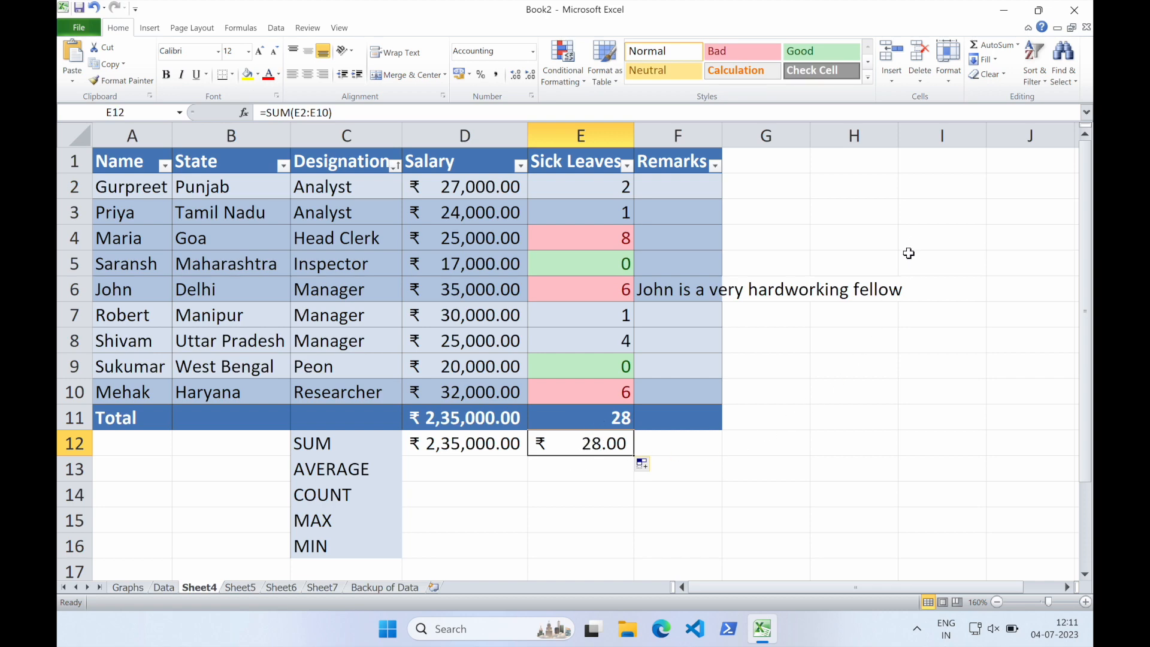
{"action": "left_click", "coordinate": [1001, 72]}
{"action": "left_click", "coordinate": [995, 106]}
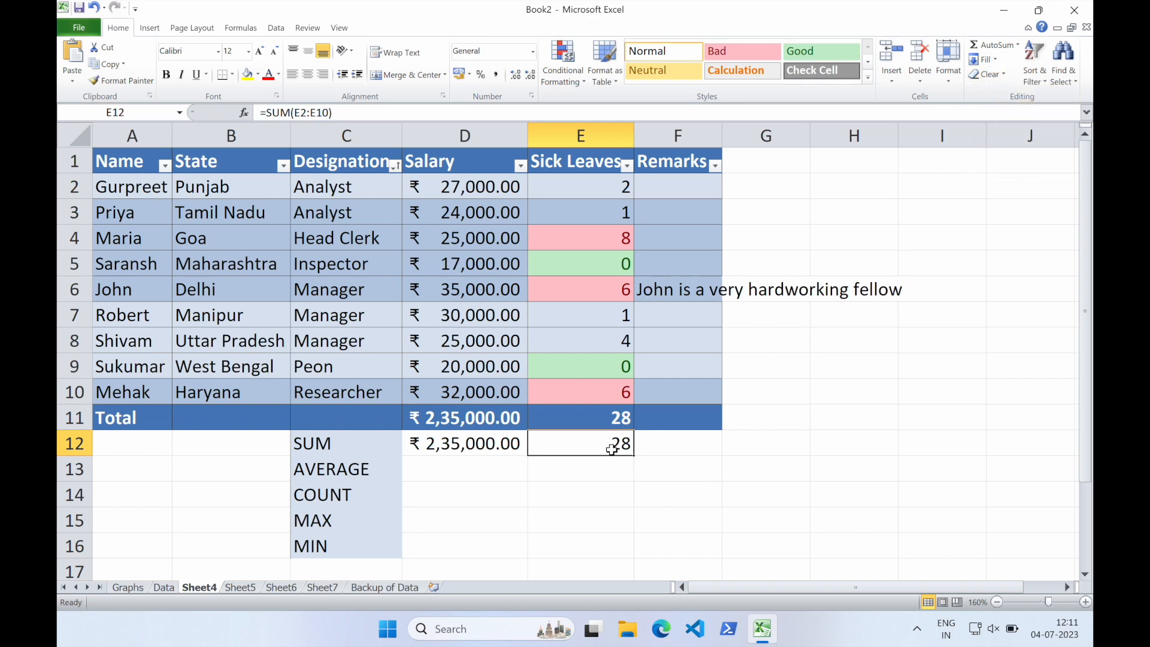
Enter the formula =AVERAGE(D2:D10) in D13 to average the Salary column
{"action": "left_click", "coordinate": [498, 470]}
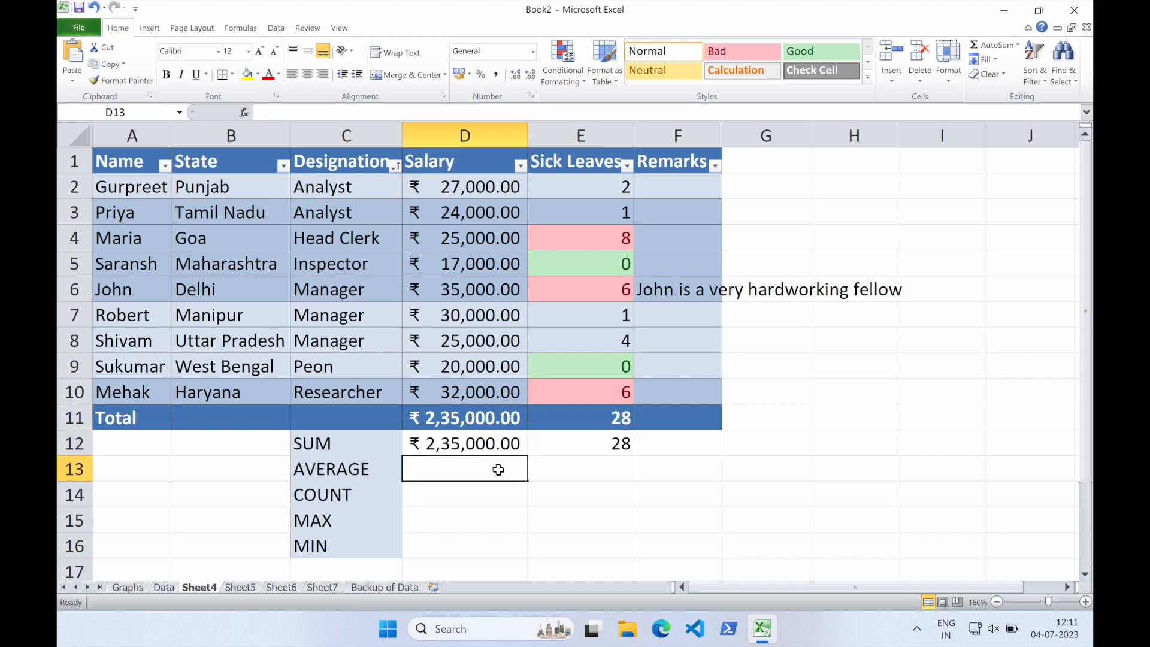
{"action": "type", "text": "=AVERAGE"}
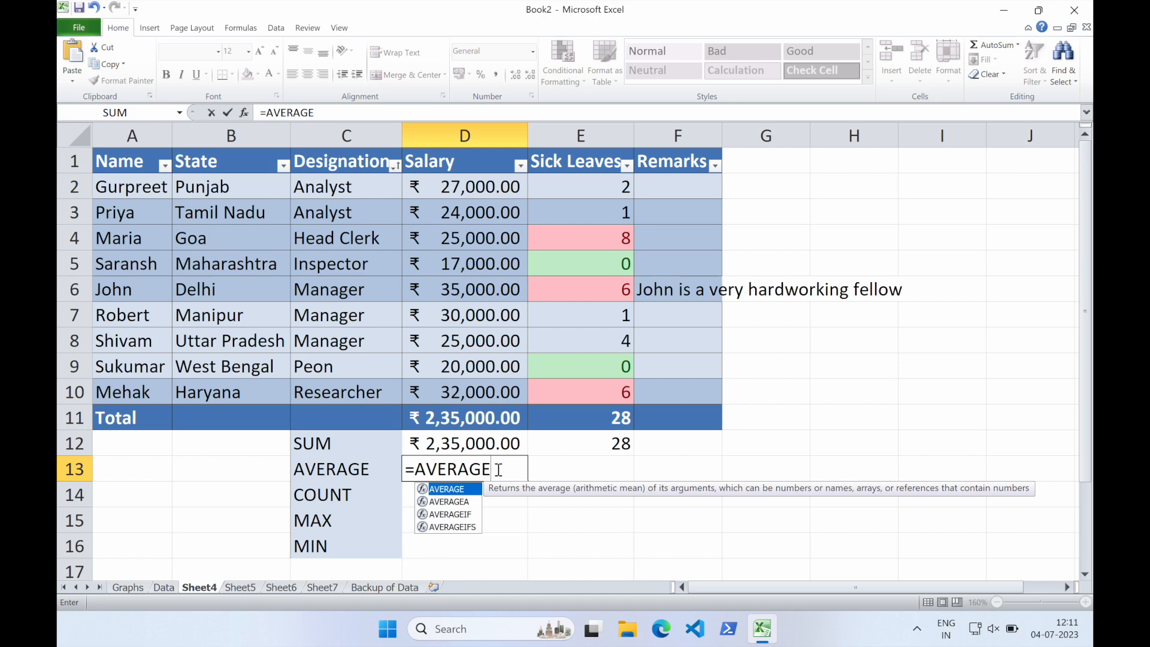
{"action": "type", "text": "("}
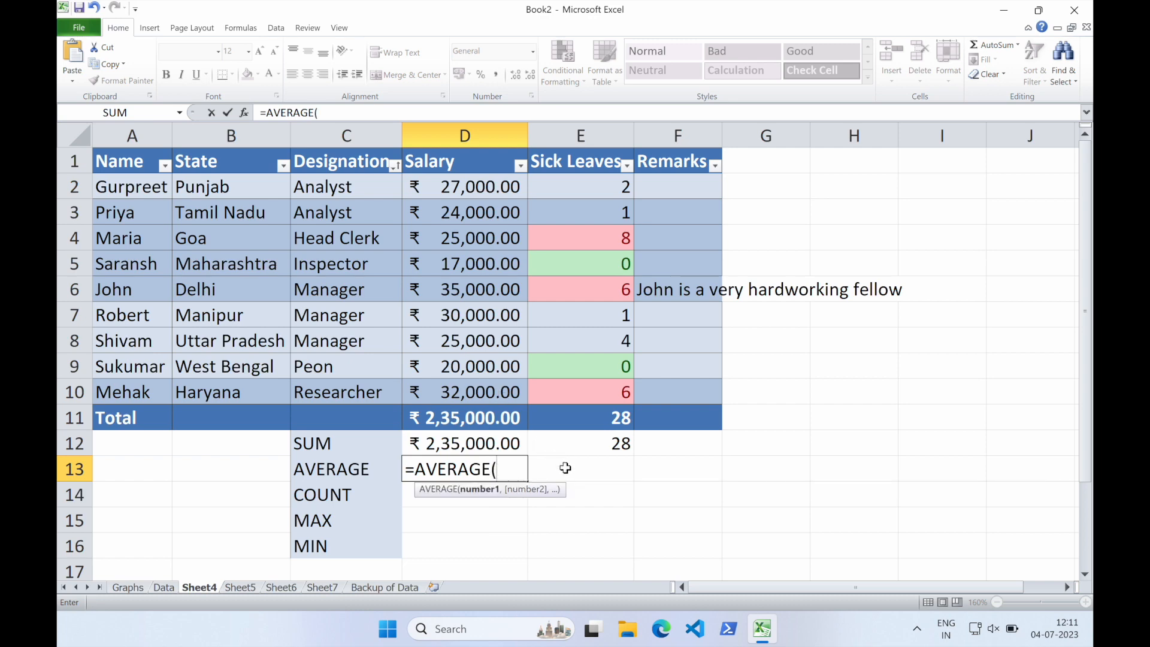
{"action": "type", "text": "D2:D"}
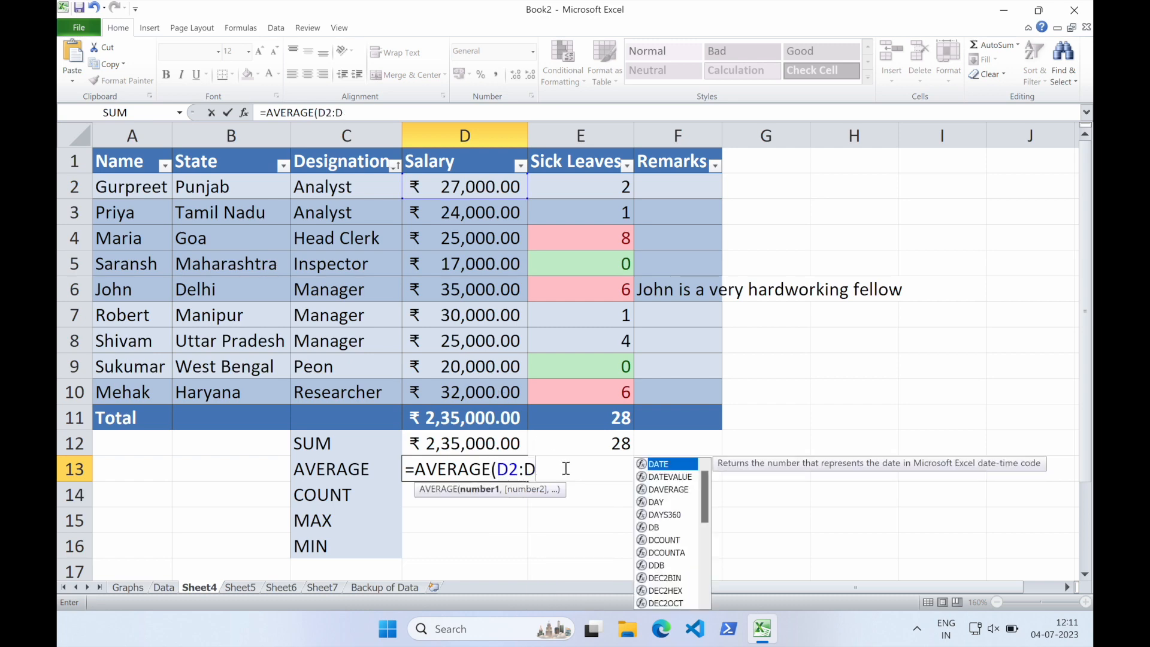
{"action": "type", "text": "10)"}
{"action": "key", "text": "Return"}
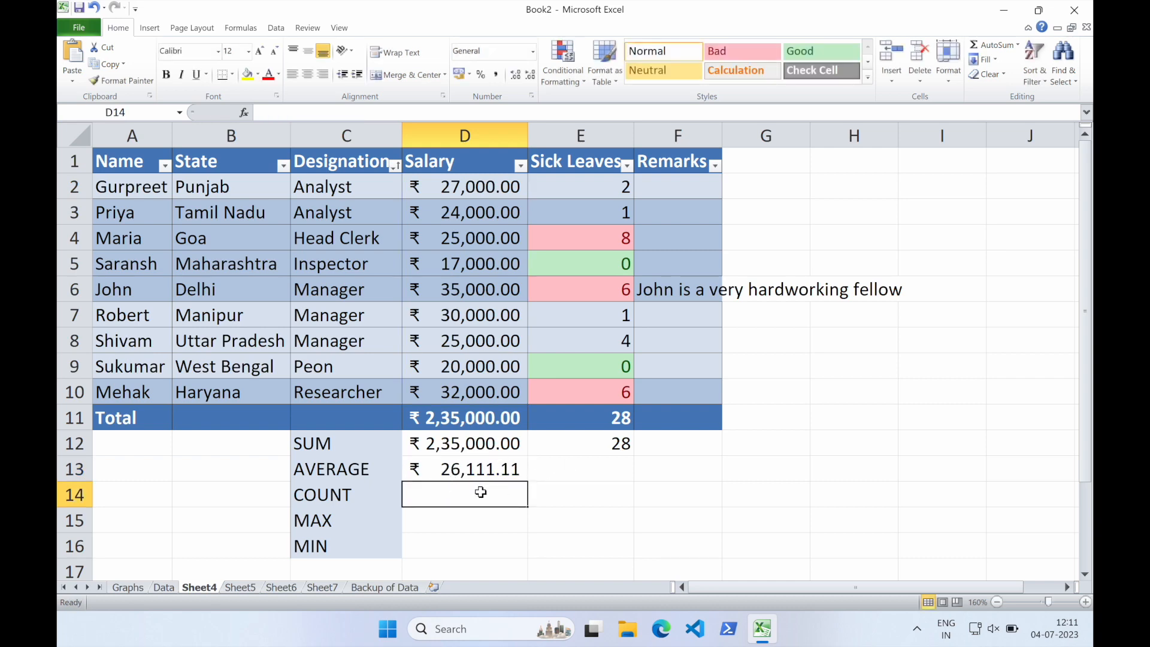
Enter the formula =COUNT(D1:D10) in D14 to count the Salary entries
{"action": "type", "text": "="}
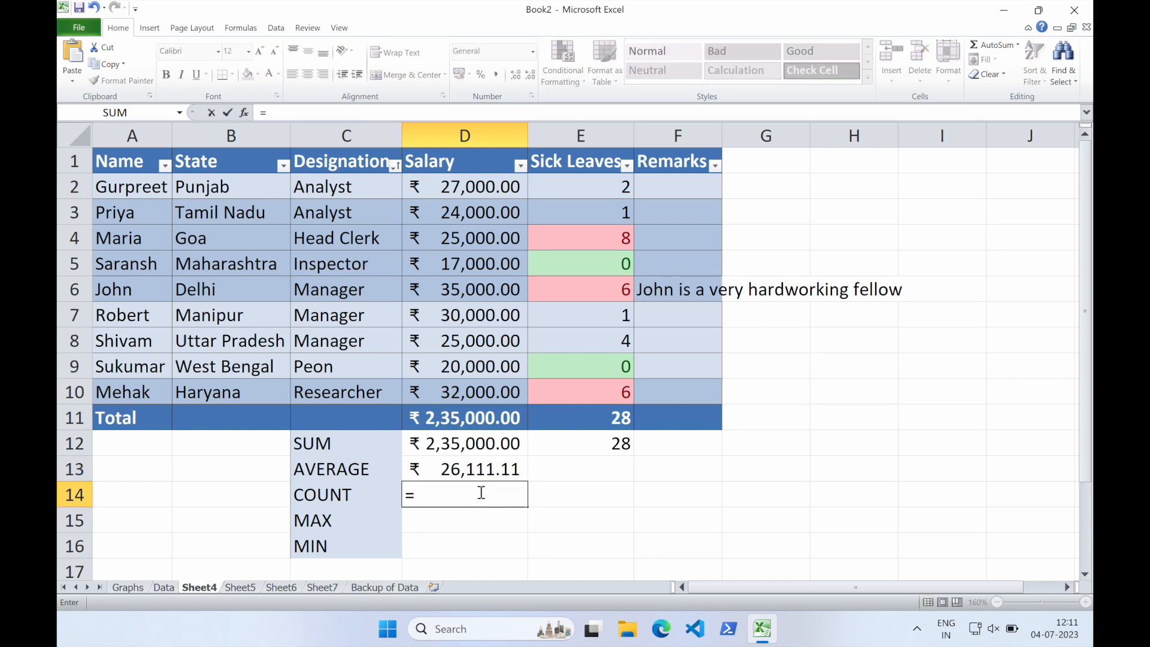
{"action": "type", "text": "COUNT"}
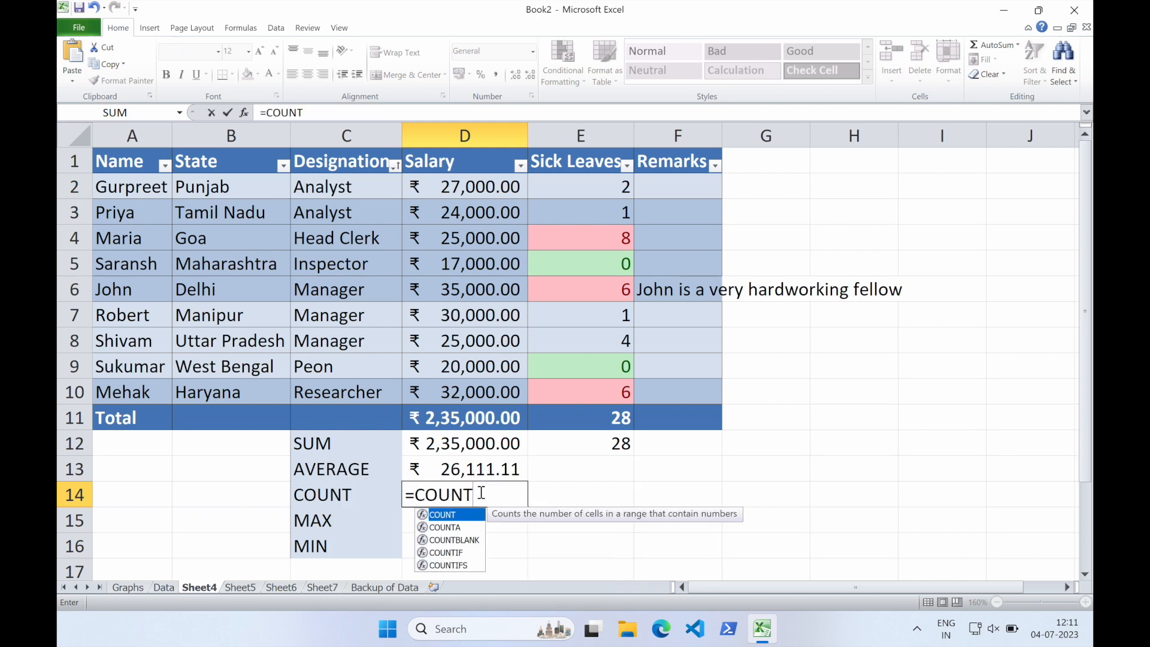
{"action": "type", "text": "(D1"}
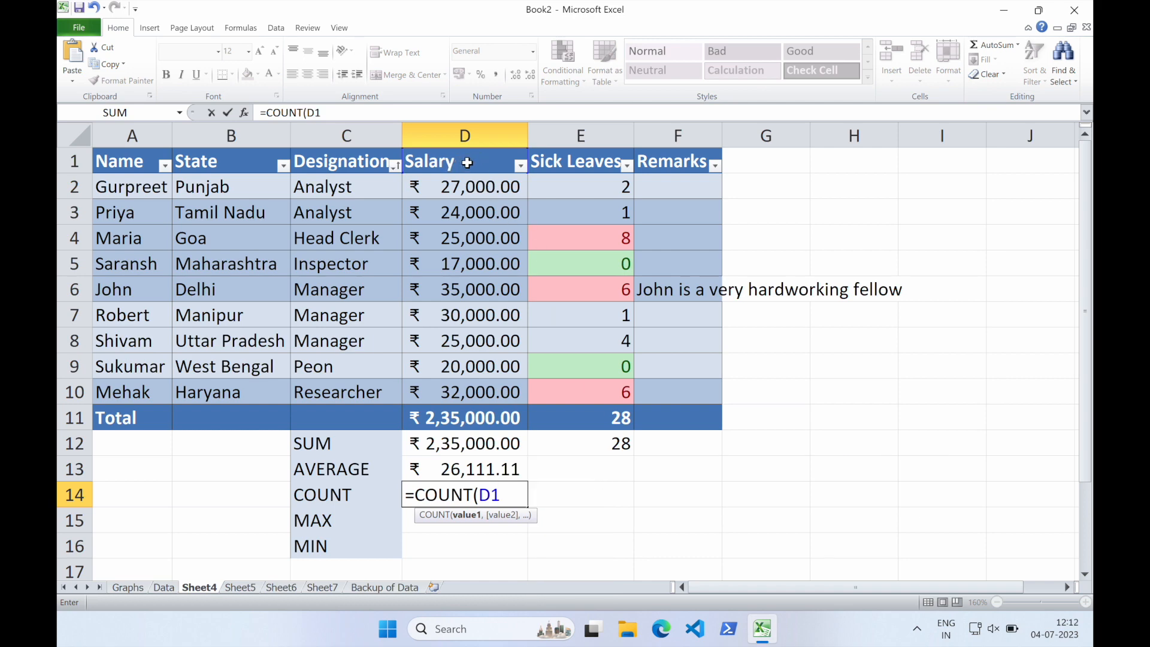
{"action": "type", "text": ":D10"}
{"action": "key", "text": "Return"}
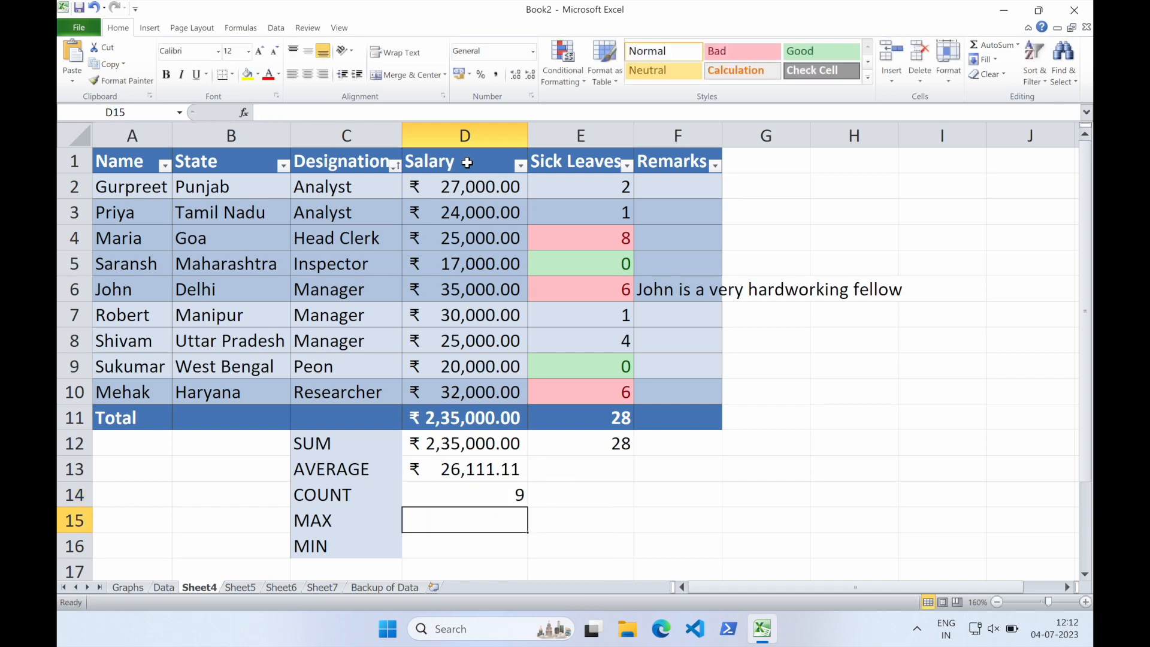
Examine the Salary column range against the COUNT formula in D14
{"action": "left_click", "coordinate": [480, 498]}
{"action": "left_click", "coordinate": [466, 163]}
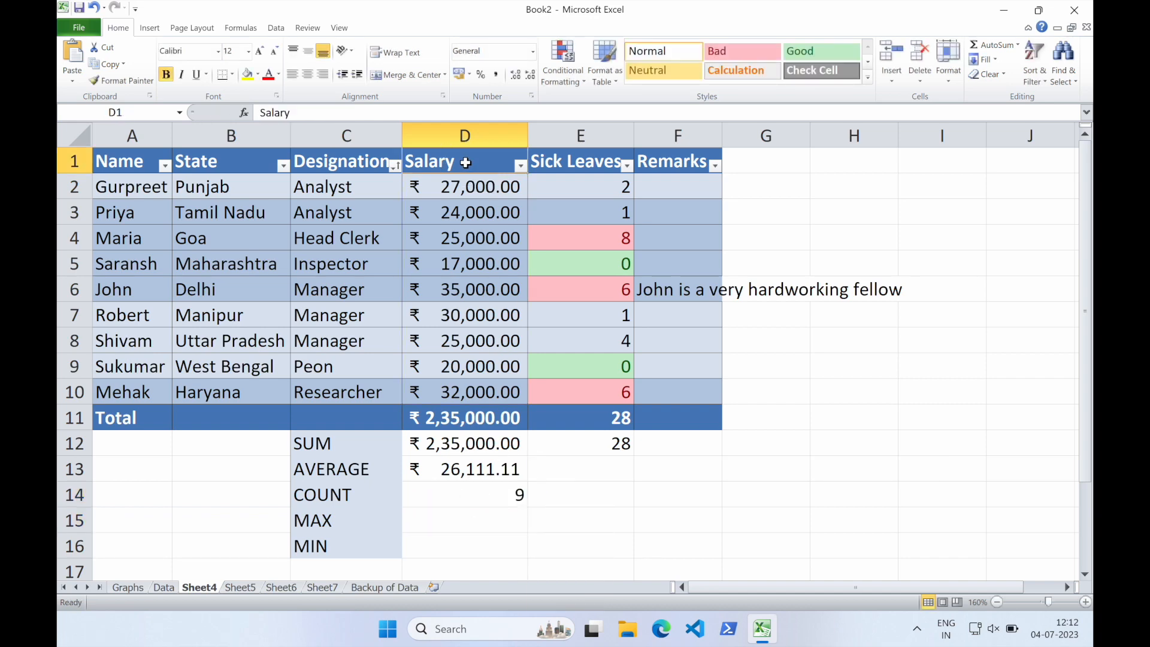
{"action": "left_click", "coordinate": [467, 397]}
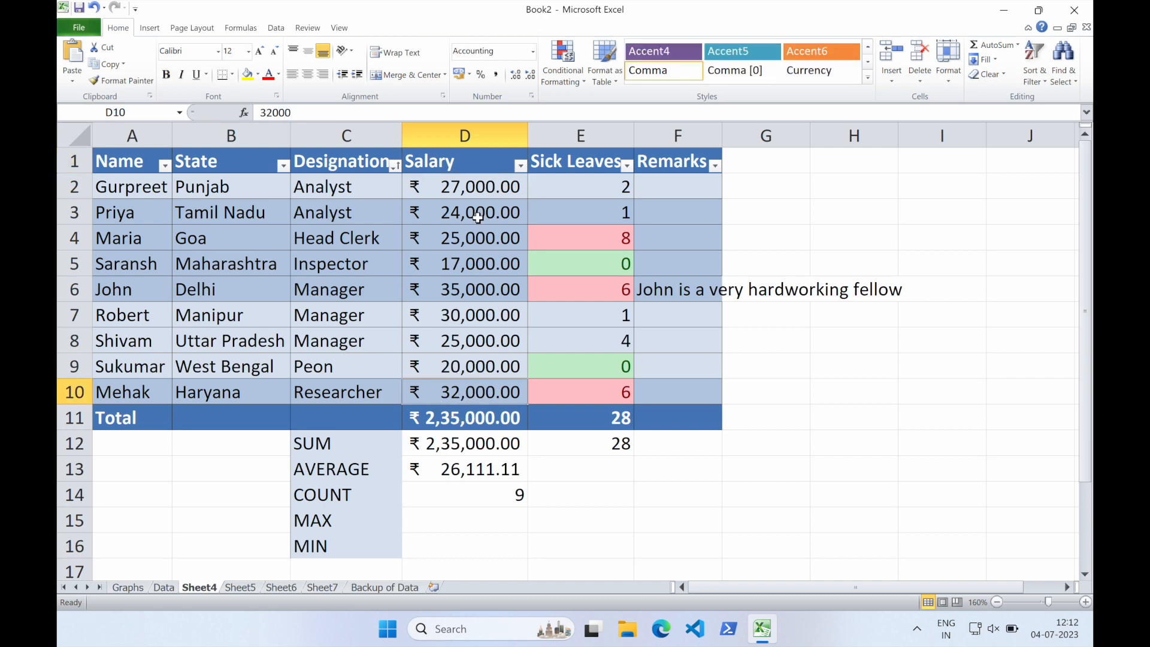
{"action": "left_click", "coordinate": [464, 169], "text": "shift"}
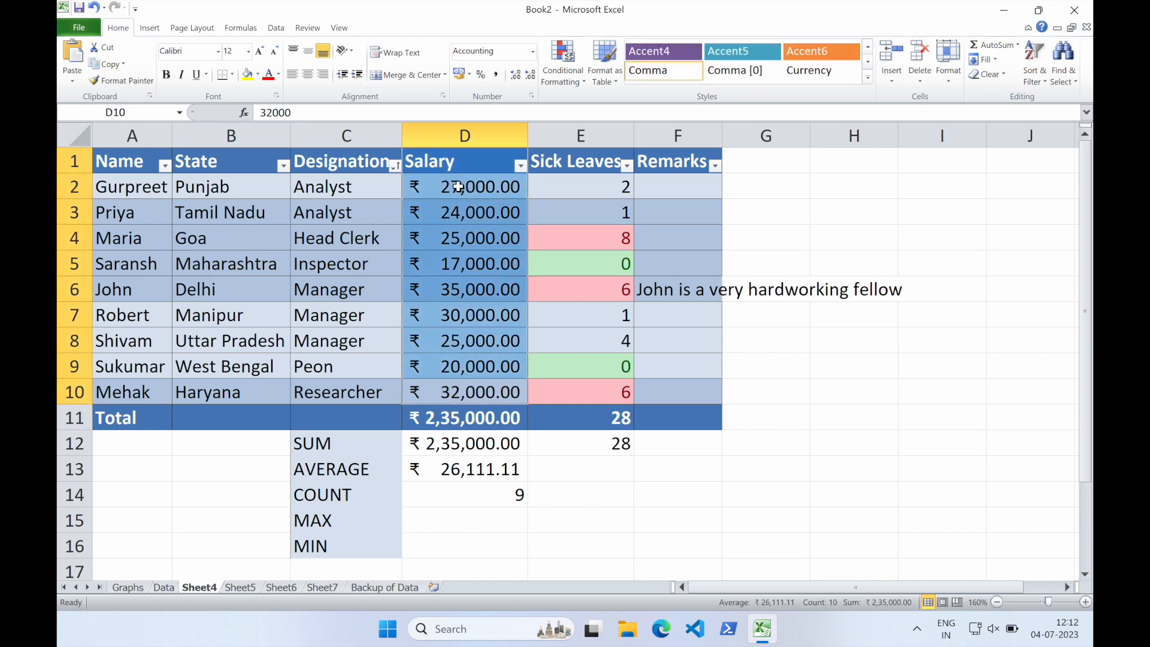
{"action": "left_click", "coordinate": [458, 187]}
{"action": "left_click", "coordinate": [458, 162]}
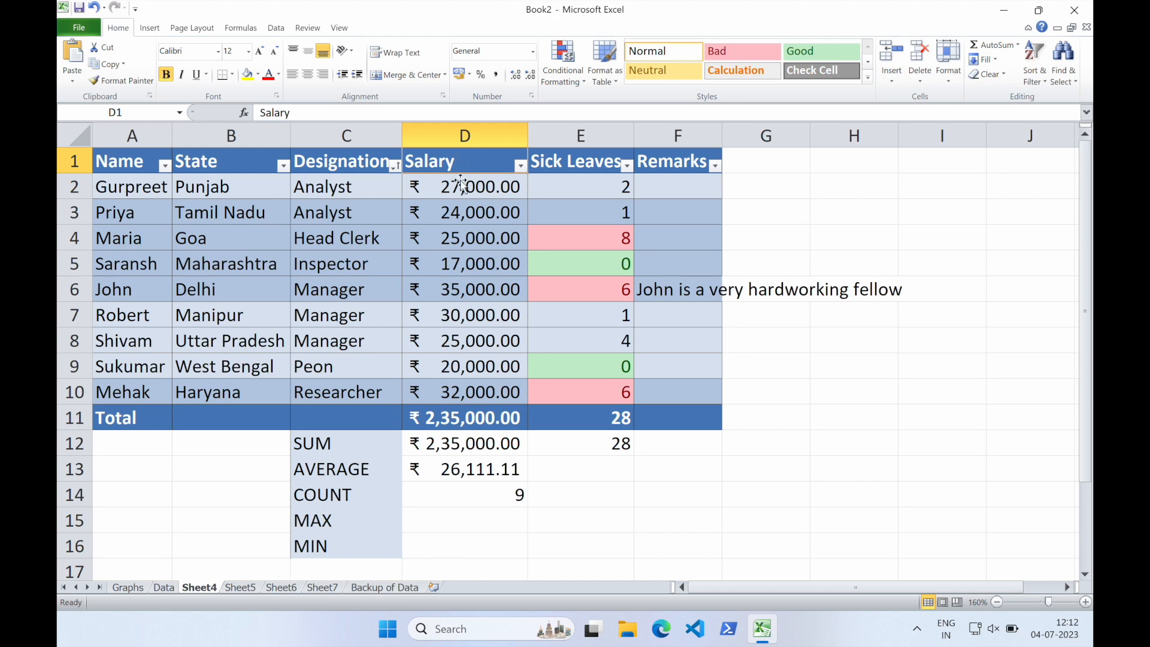
{"action": "left_click_drag", "start_coordinate": [470, 185], "coordinate": [467, 391]}
{"action": "left_click", "coordinate": [494, 498]}
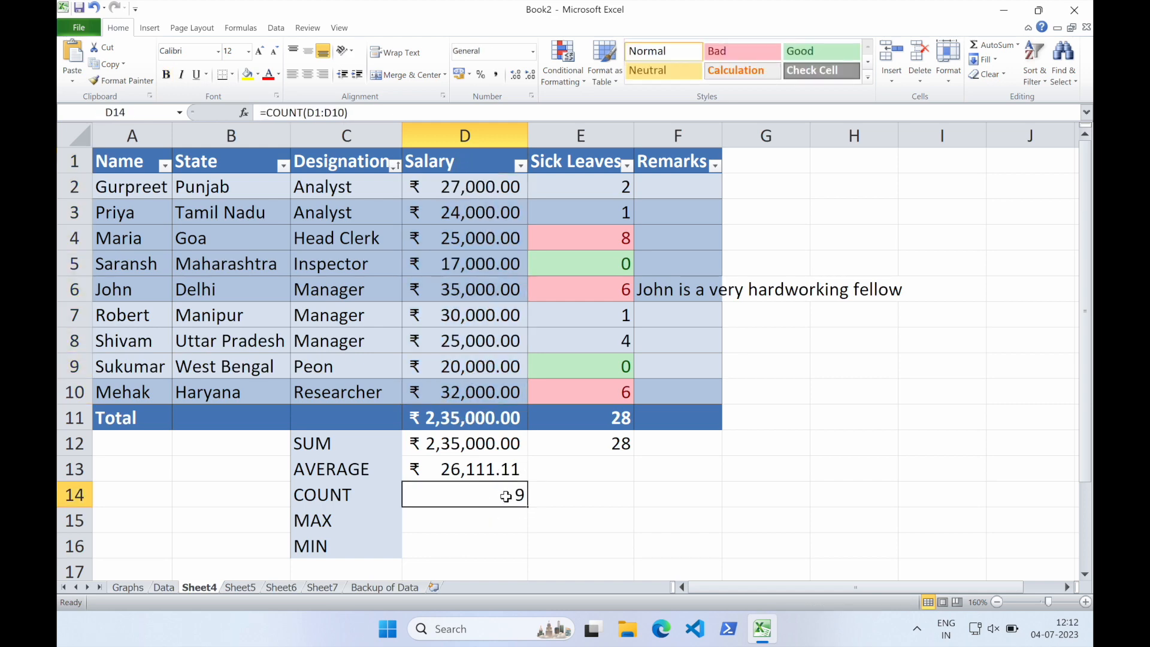
Enter the formula =MAX(D2:D10) in D15 for the highest salary
{"action": "left_click", "coordinate": [498, 520]}
{"action": "type", "text": "=MAX("}
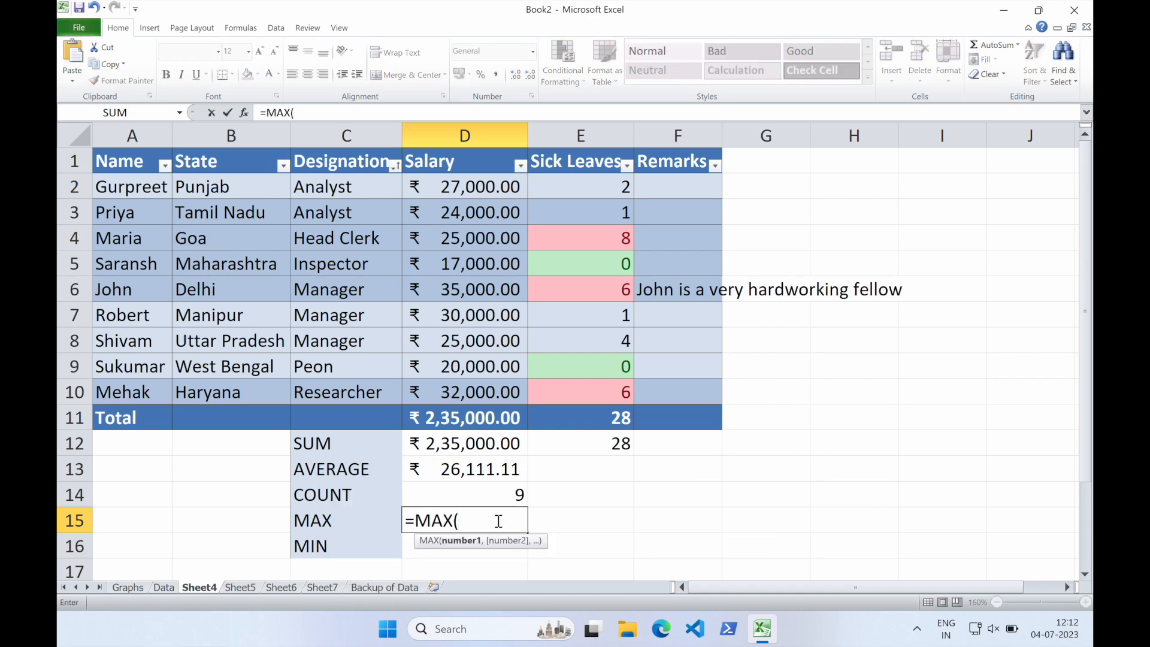
{"action": "type", "text": "D2:D10)"}
{"action": "key", "text": "Return"}
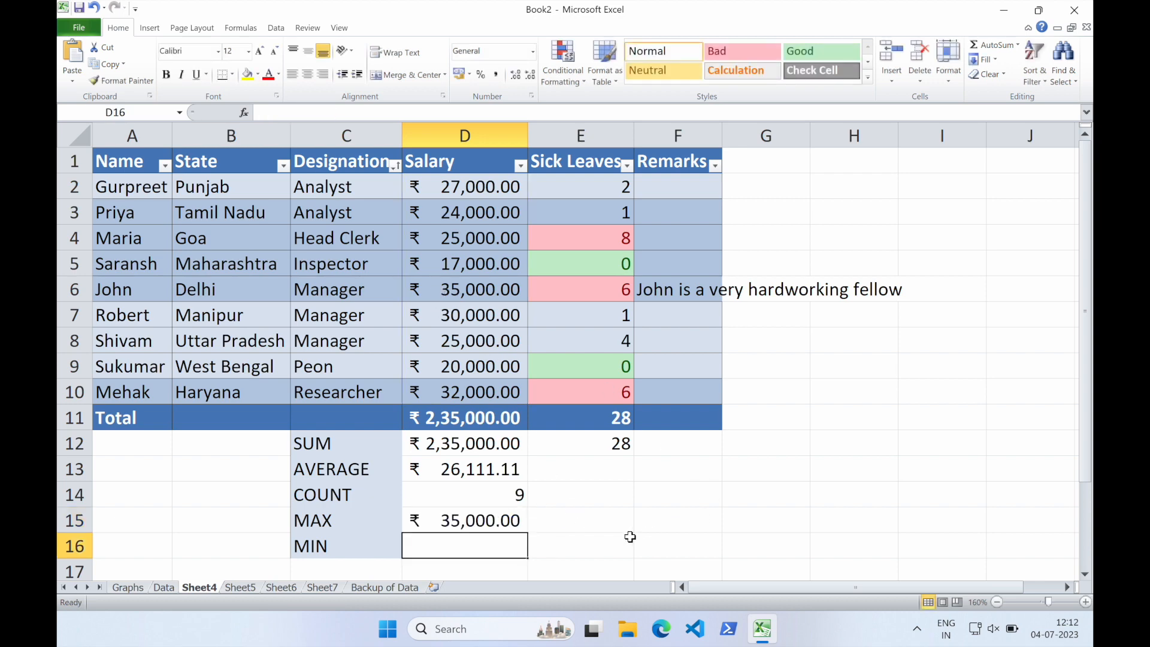
Enter the formula =MIN(D2:D10) in D16 for the lowest salary
{"action": "type", "text": "=MIN(D"}
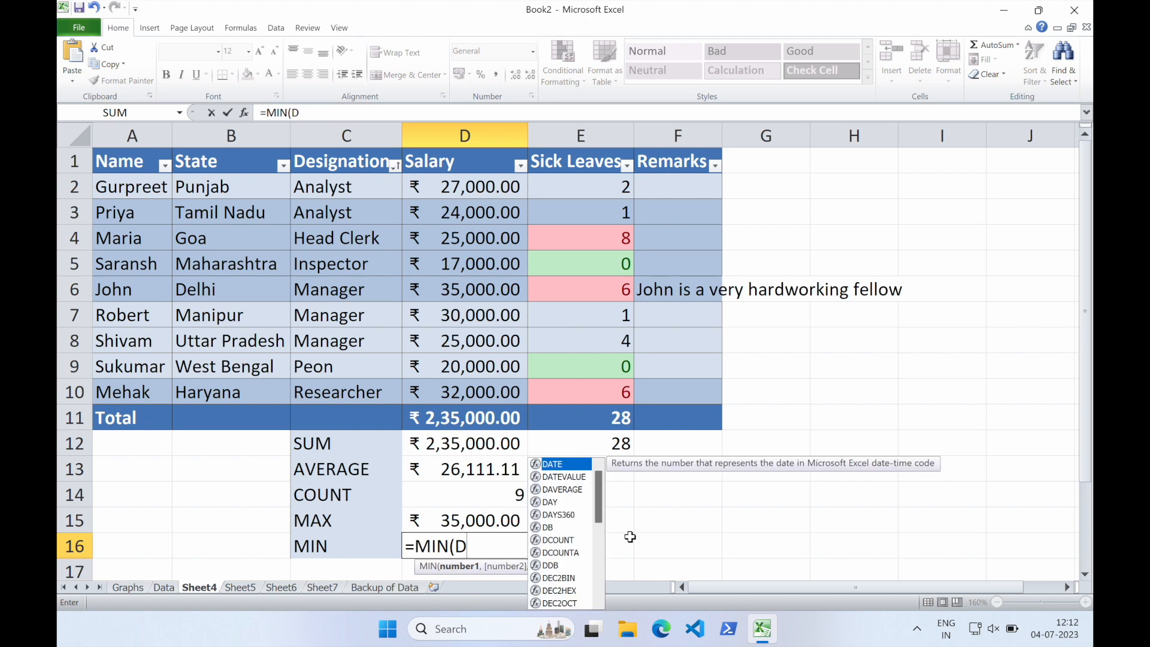
{"action": "type", "text": "2:D10"}
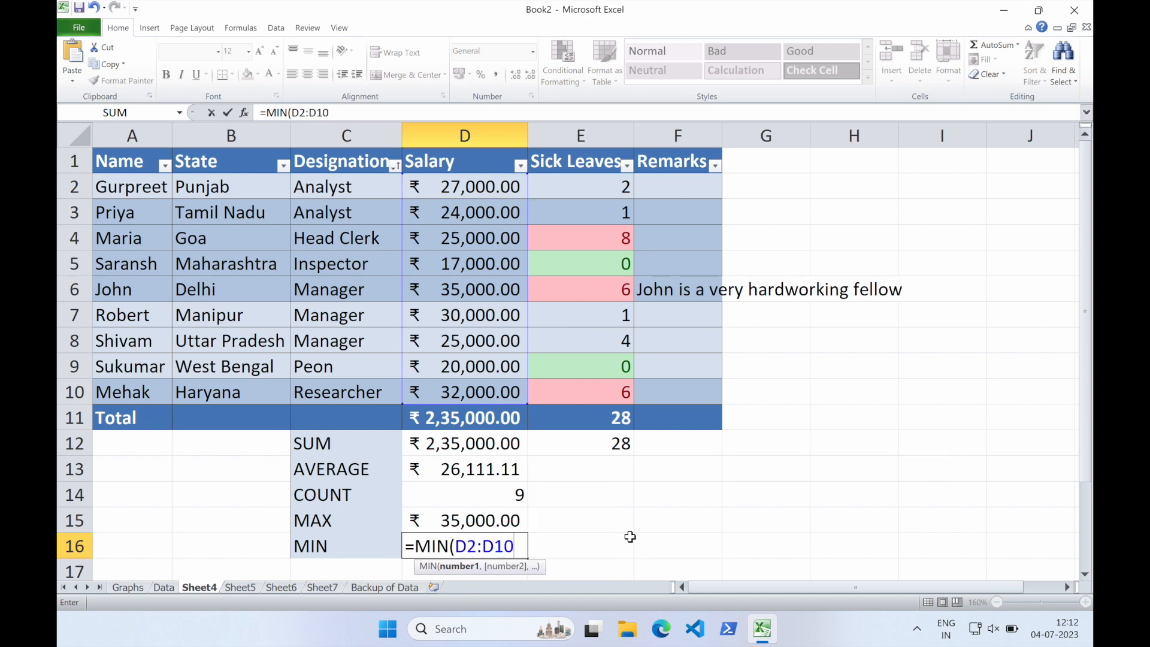
{"action": "key", "text": "Return"}
{"action": "scroll", "coordinate": [539, 518], "scroll_direction": "up", "scroll_amount": 1}
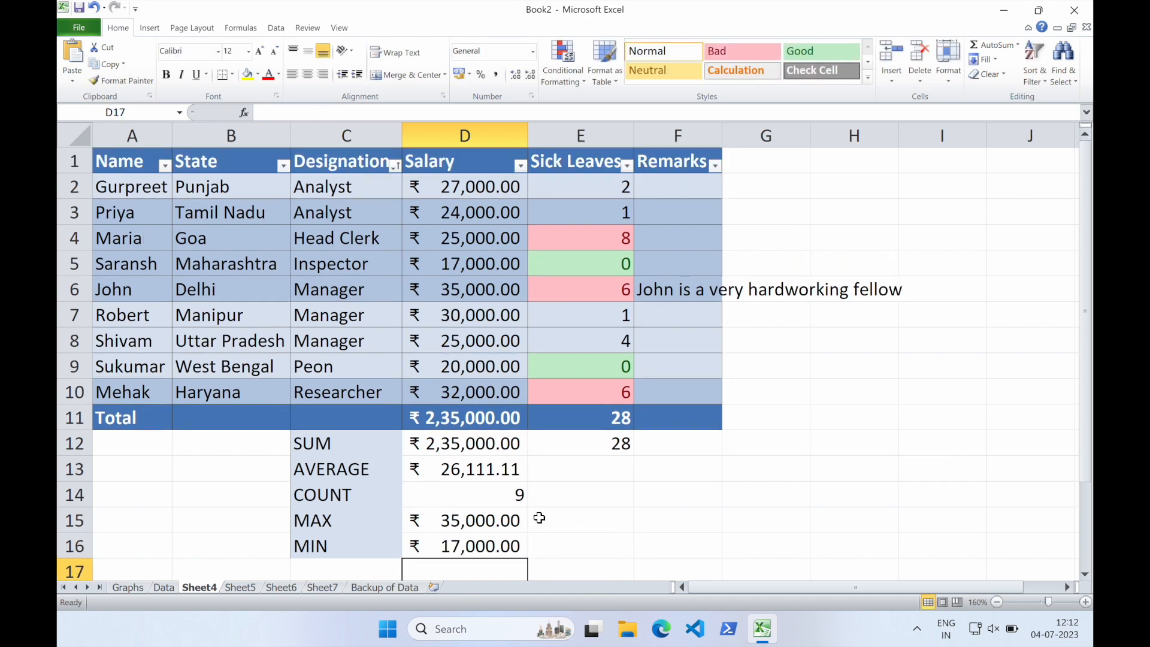
Fill the AVERAGE, COUNT, MAX and MIN formulas from D13:D16 across into E13:E16 without formatting
{"action": "left_click", "coordinate": [505, 470]}
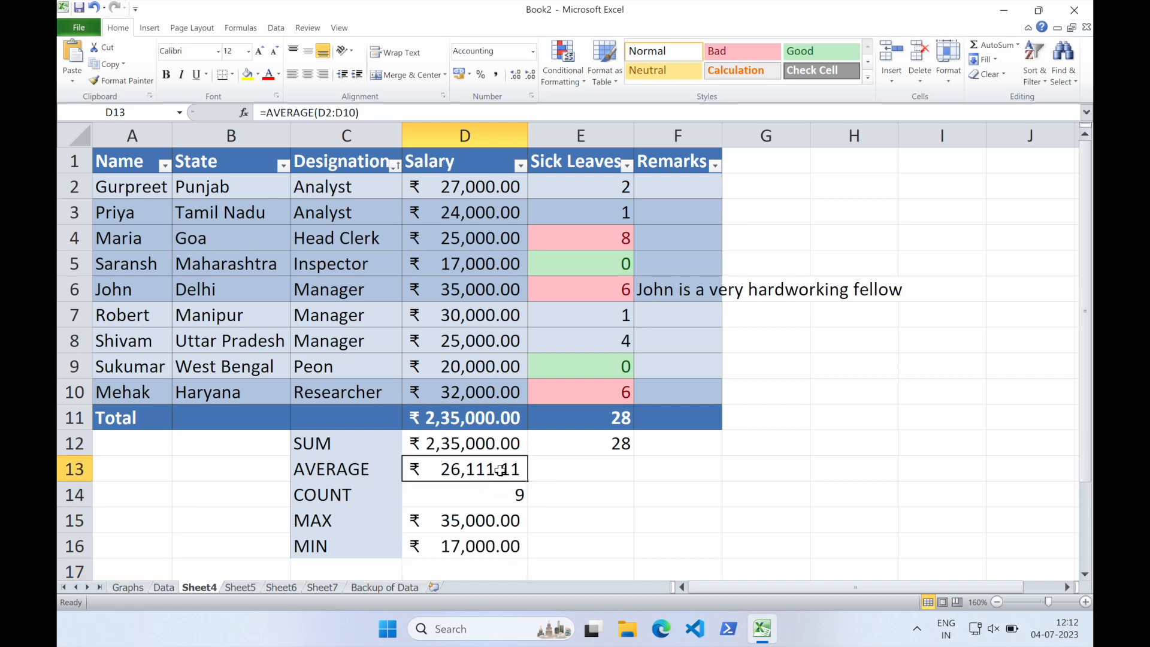
{"action": "left_click", "coordinate": [504, 548], "text": "shift"}
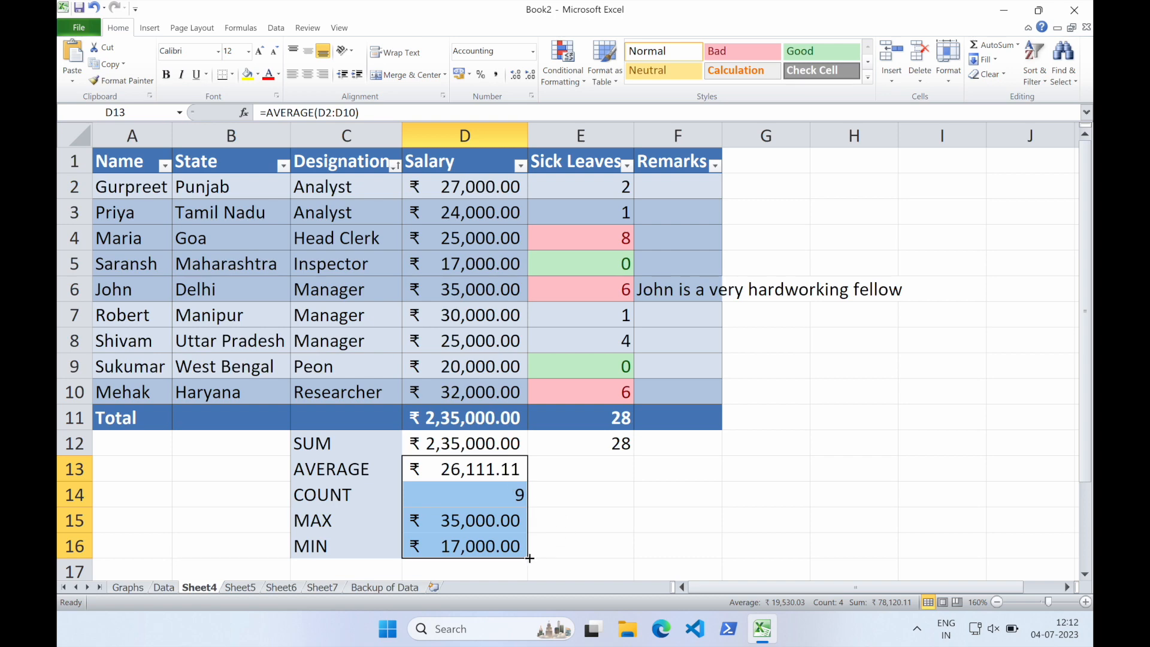
{"action": "left_click_drag", "start_coordinate": [530, 558], "coordinate": [614, 551]}
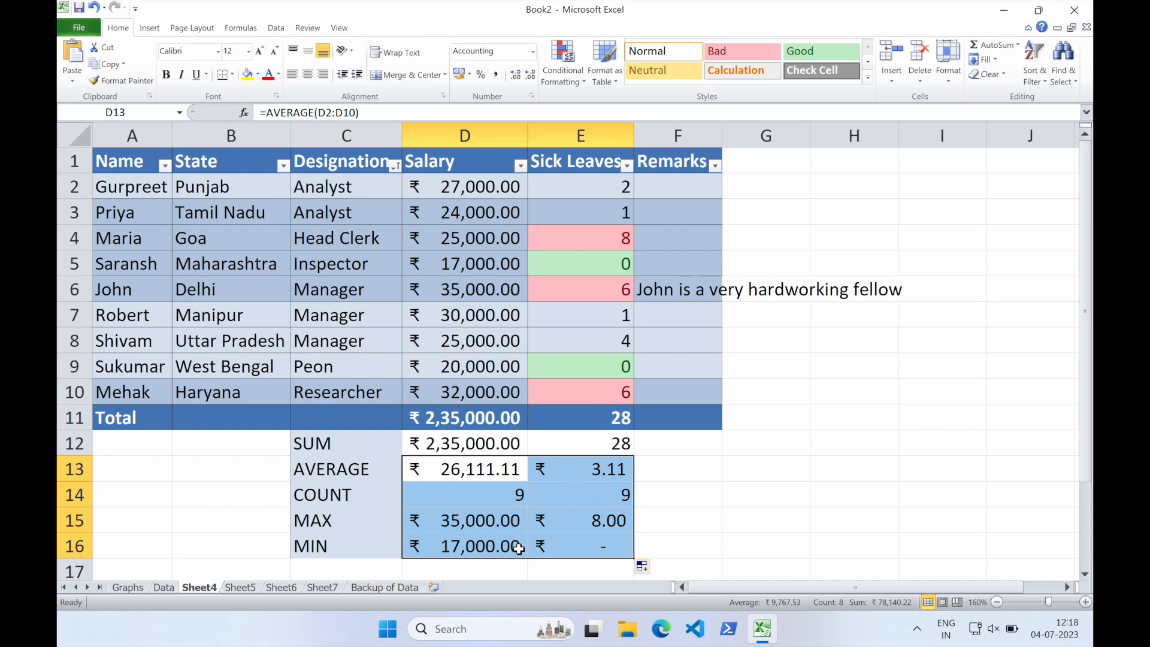
{"action": "left_click", "coordinate": [653, 567]}
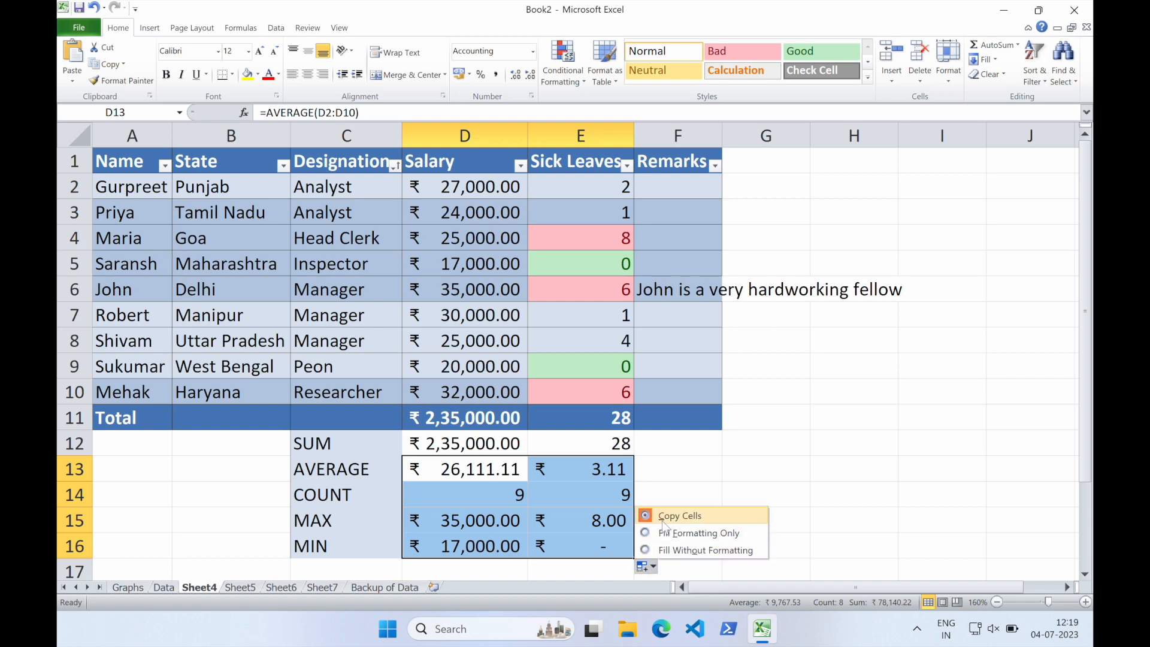
{"action": "left_click", "coordinate": [686, 550]}
Inspect the copied formulas in E13:E16 and the Sick Leaves values they reference
{"action": "left_click", "coordinate": [609, 469]}
{"action": "left_click", "coordinate": [606, 495]}
{"action": "left_click", "coordinate": [602, 519]}
{"action": "left_click", "coordinate": [583, 544]}
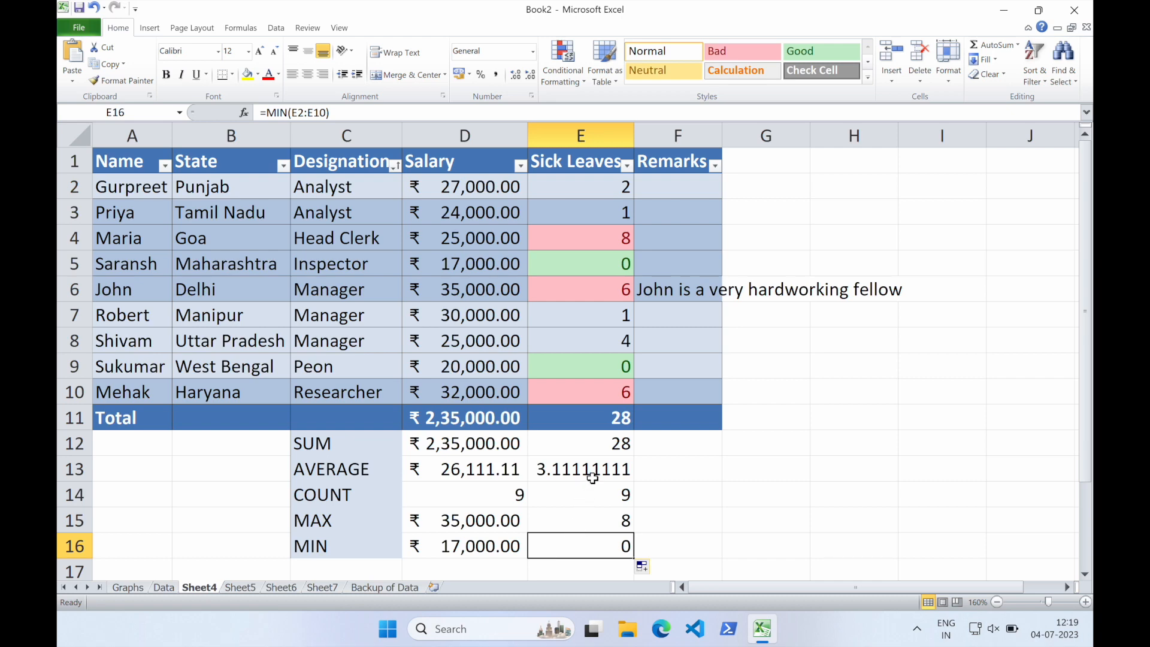
{"action": "left_click", "coordinate": [582, 519]}
{"action": "left_click", "coordinate": [571, 544]}
{"action": "left_click", "coordinate": [611, 244]}
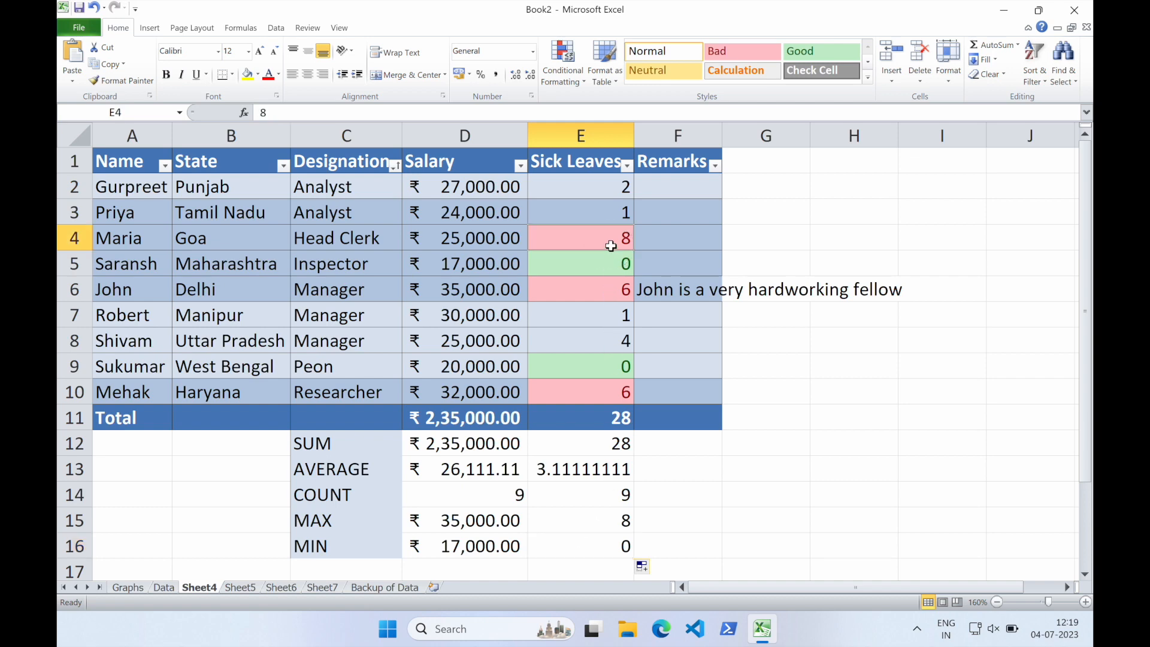
{"action": "left_click", "coordinate": [562, 492]}
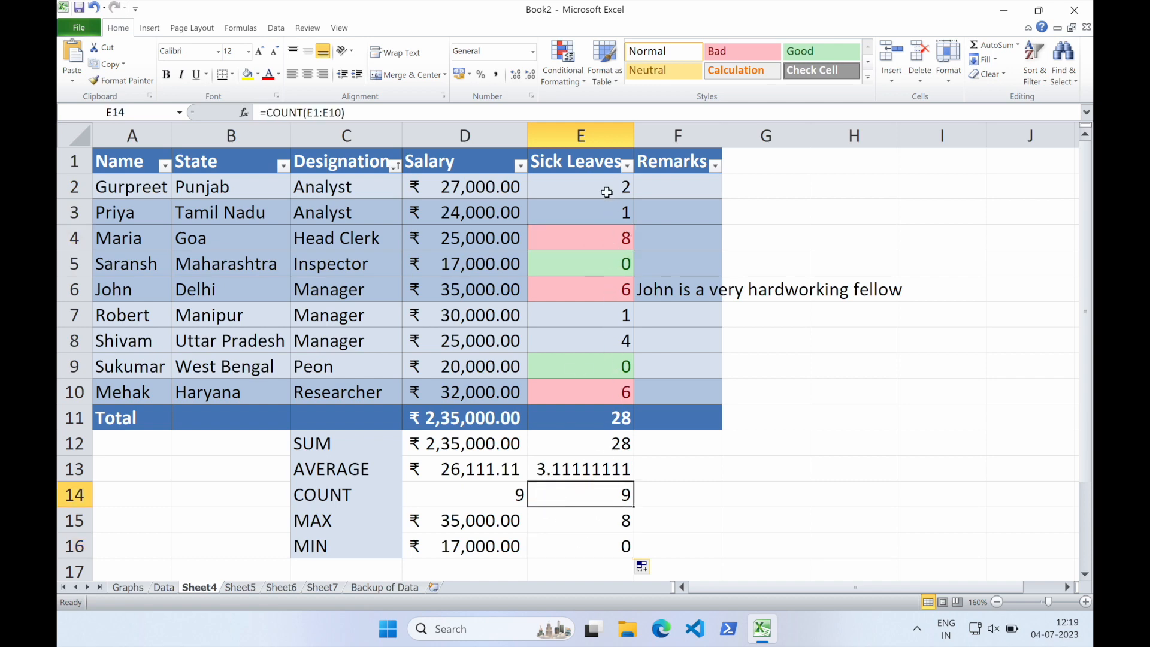
{"action": "left_click", "coordinate": [563, 473]}
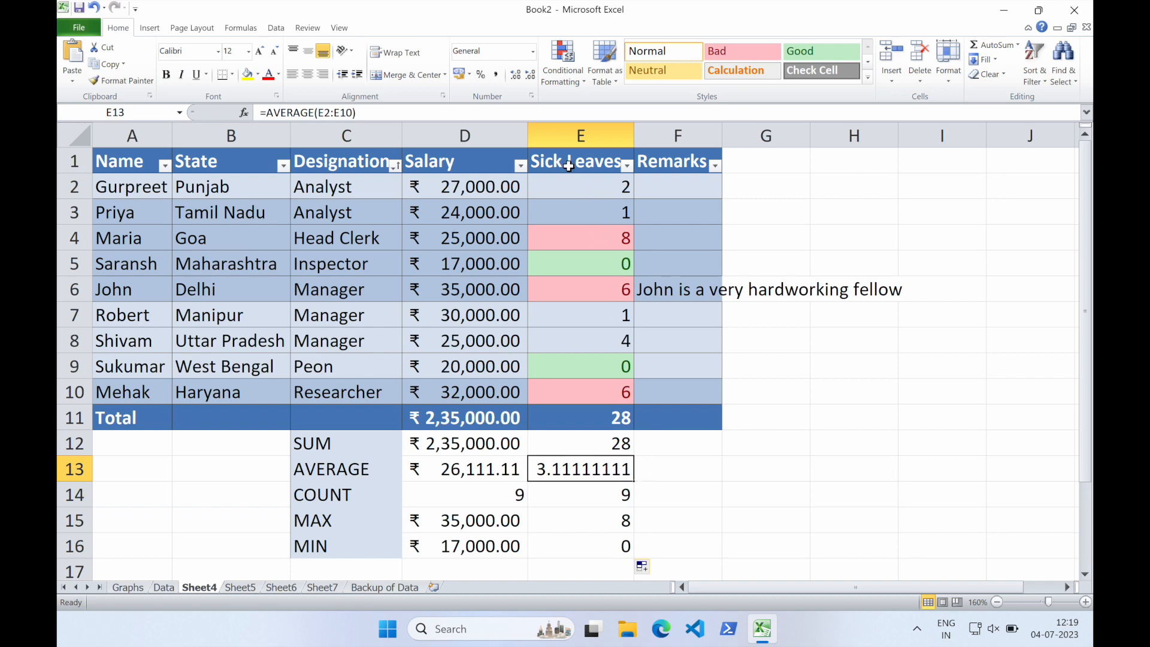
Enter =ROUND(E13,0) in F13 to round the Sick Leaves average to a whole number
{"action": "left_click", "coordinate": [663, 475]}
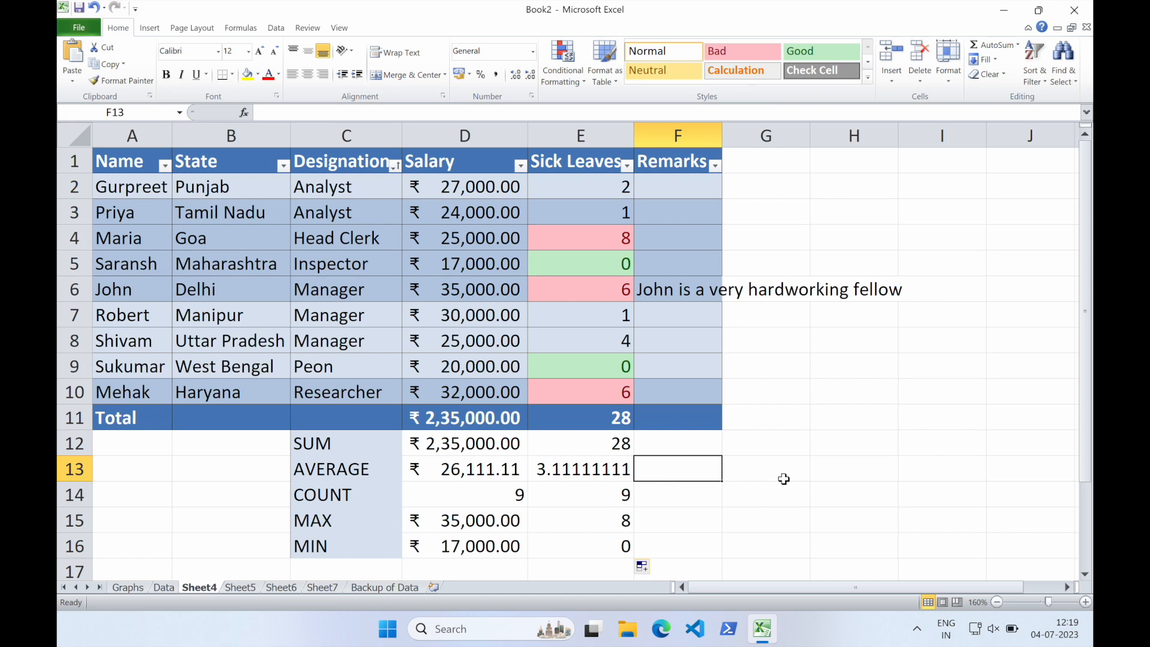
{"action": "type", "text": "=ROUND"}
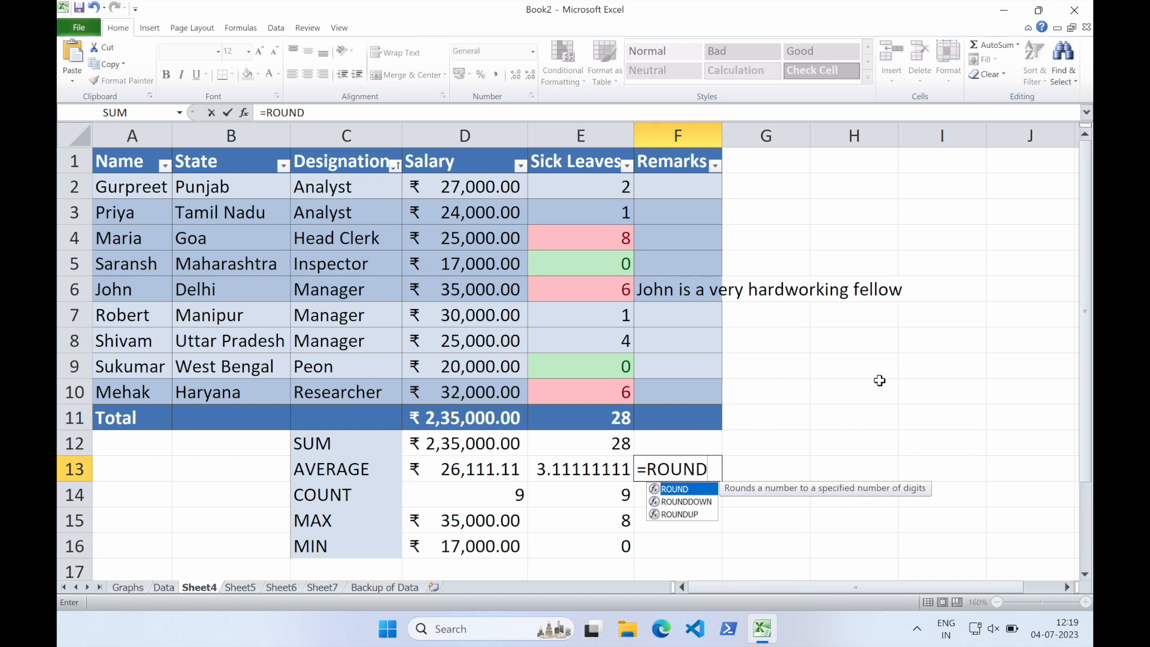
{"action": "type", "text": "("}
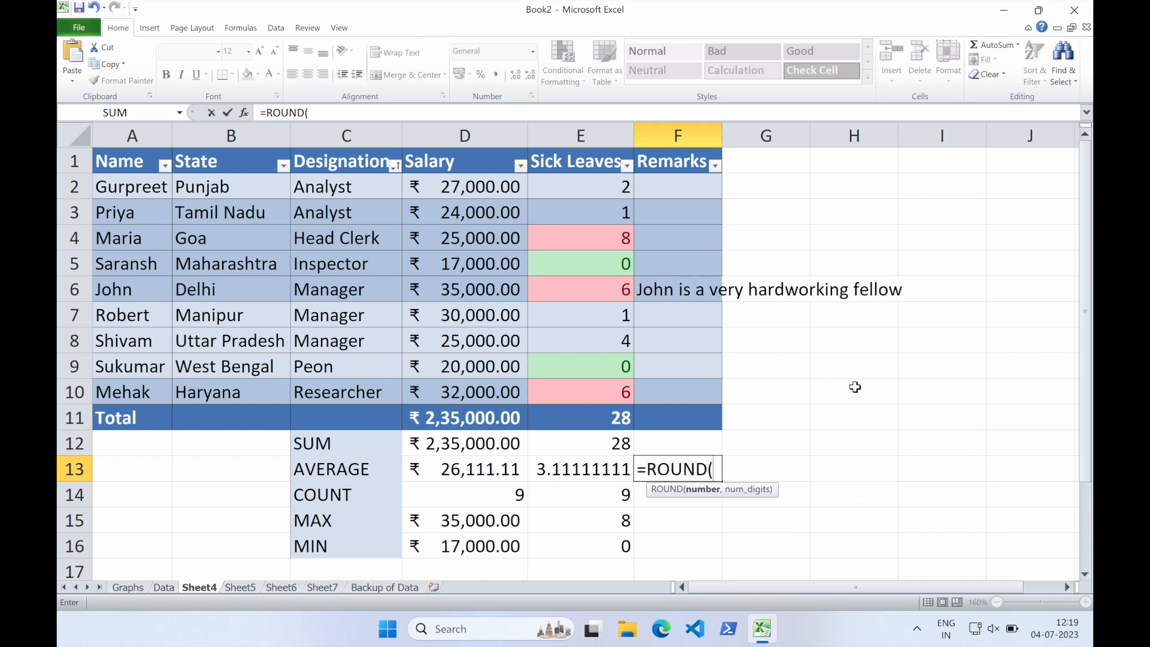
{"action": "left_click", "coordinate": [594, 473]}
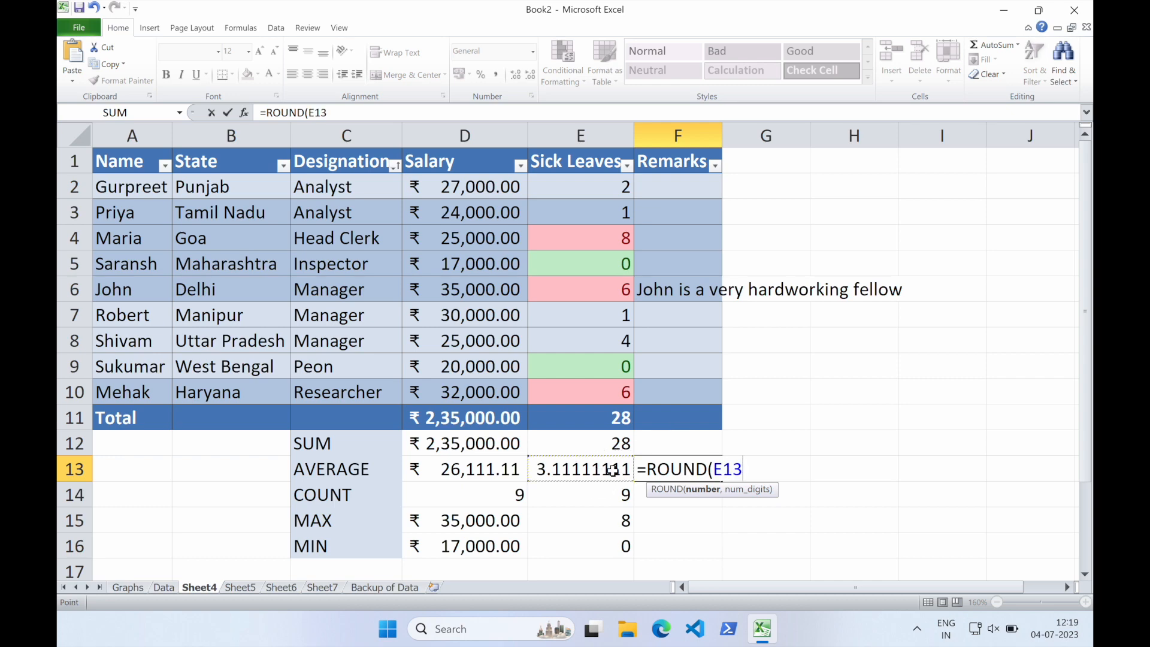
{"action": "type", "text": ","}
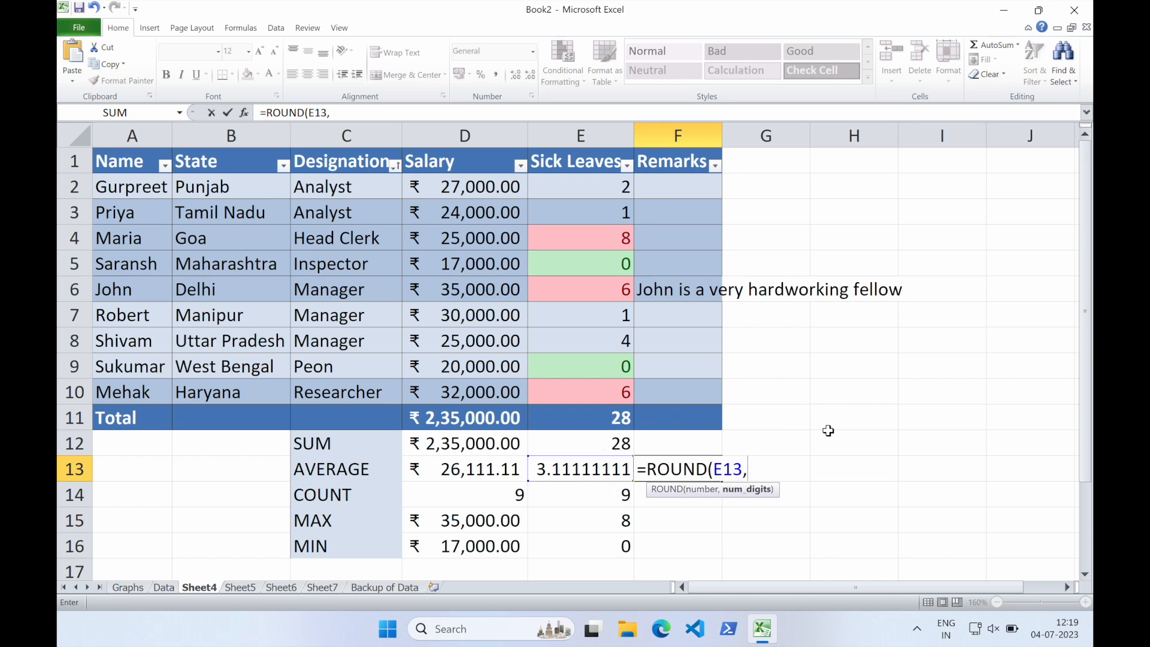
{"action": "type", "text": "0)"}
{"action": "key", "text": "Return"}
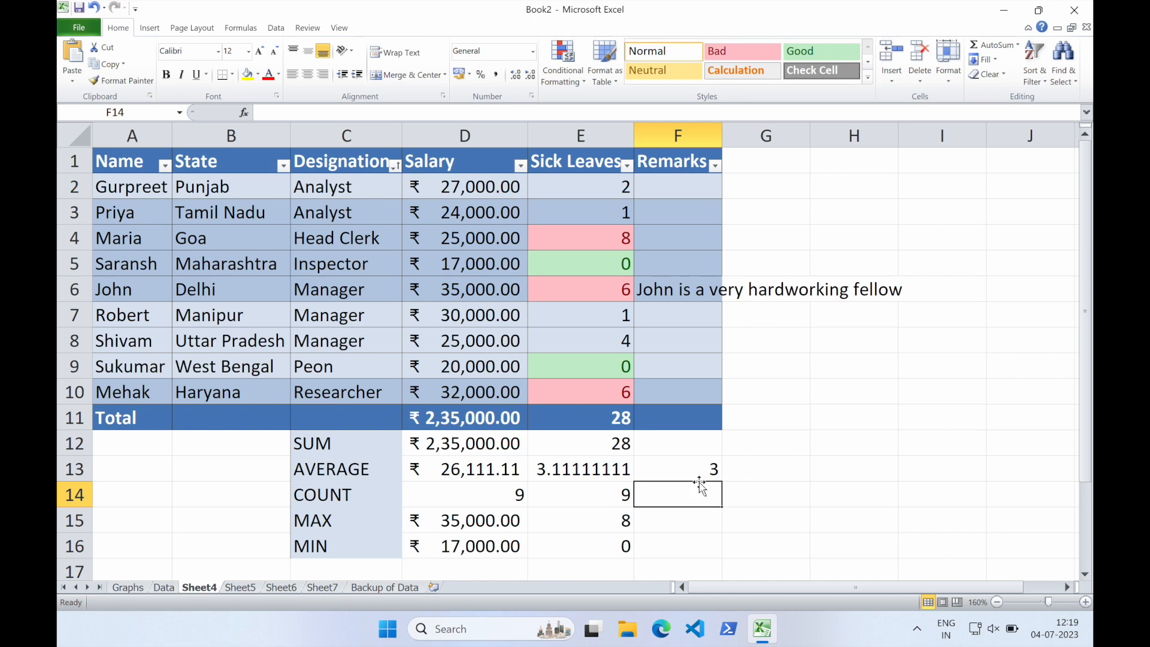
Change the rounding in F13 to two decimal places, making it =ROUND(E13,2)
{"action": "left_click", "coordinate": [675, 474]}
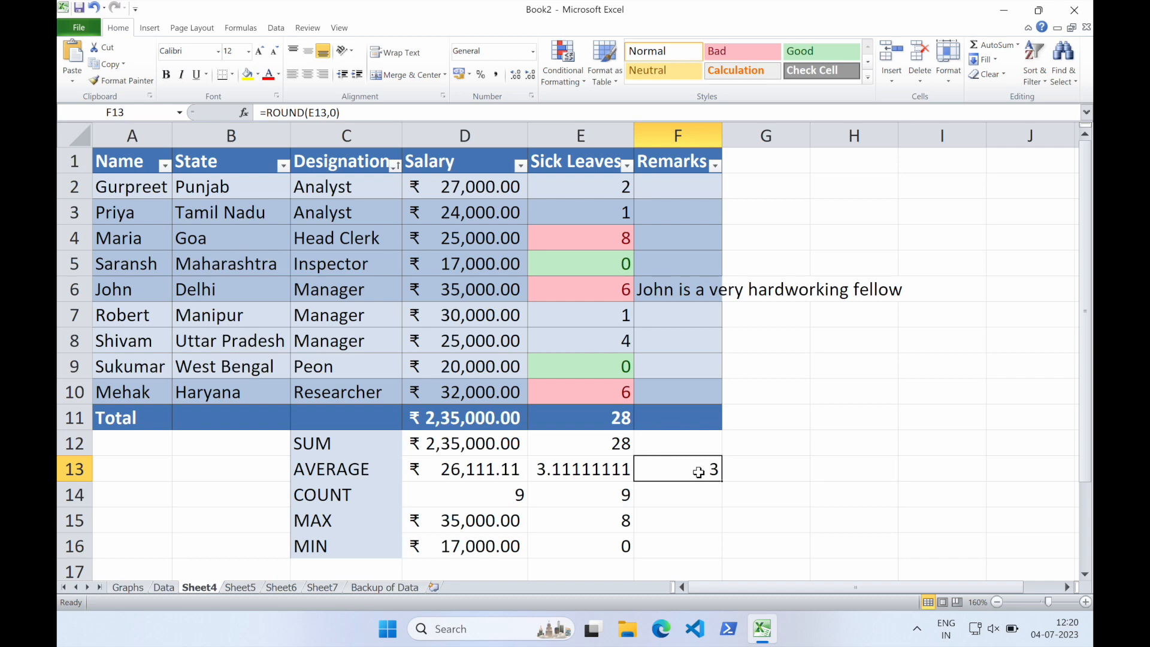
{"action": "left_click", "coordinate": [353, 112]}
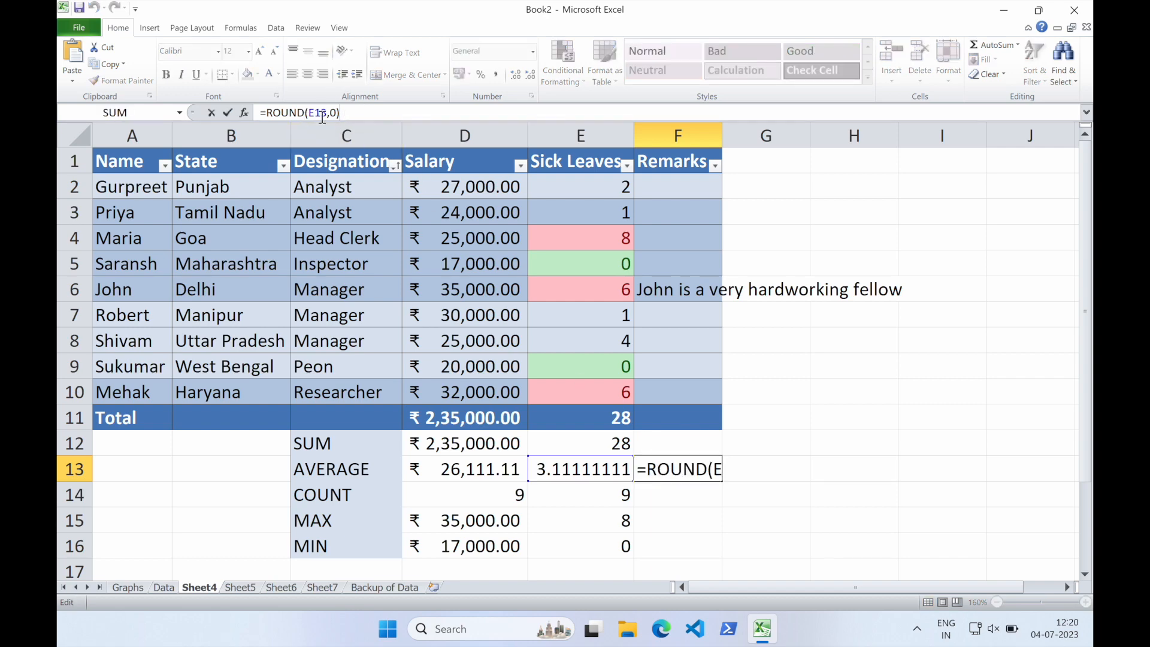
{"action": "key", "text": "Left"}
{"action": "key", "text": "BackSpace"}
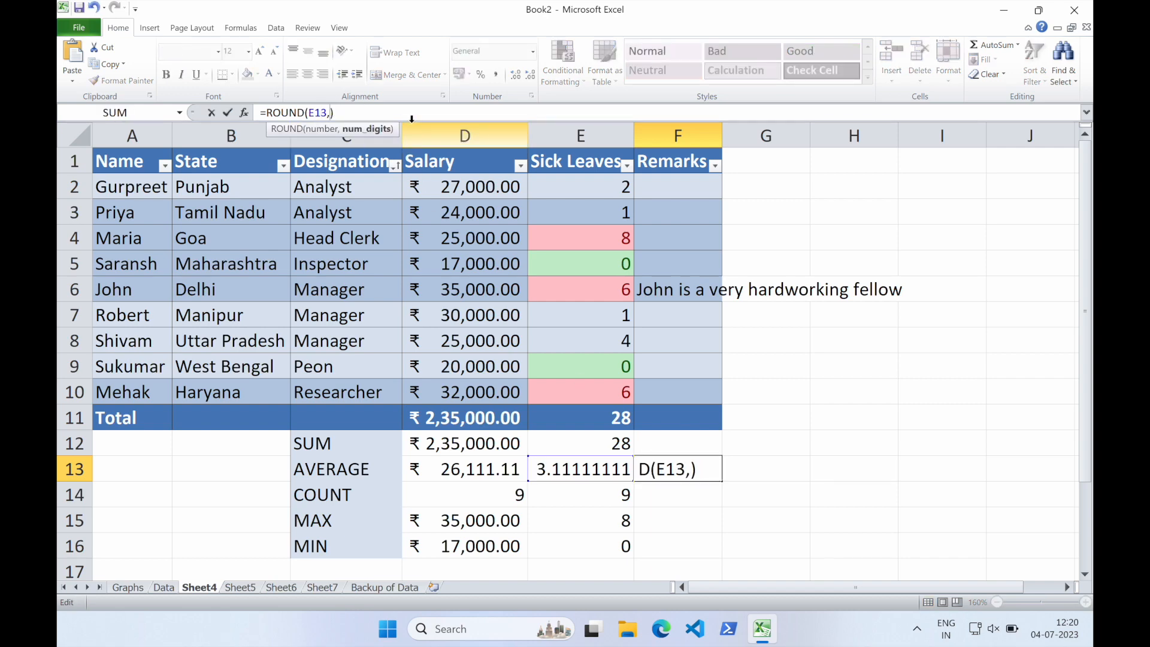
{"action": "type", "text": "2"}
{"action": "key", "text": "Return"}
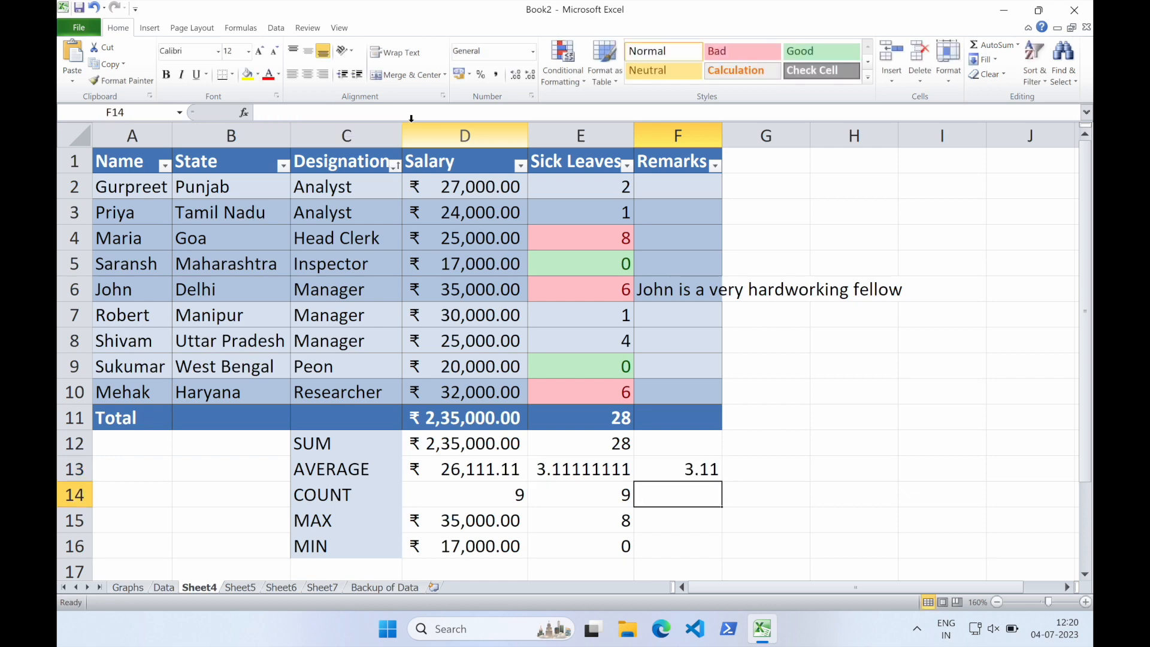
Set F13's rounding back to zero decimal places with =ROUND(E13,0)
{"action": "left_click", "coordinate": [409, 111]}
{"action": "left_click", "coordinate": [690, 465]}
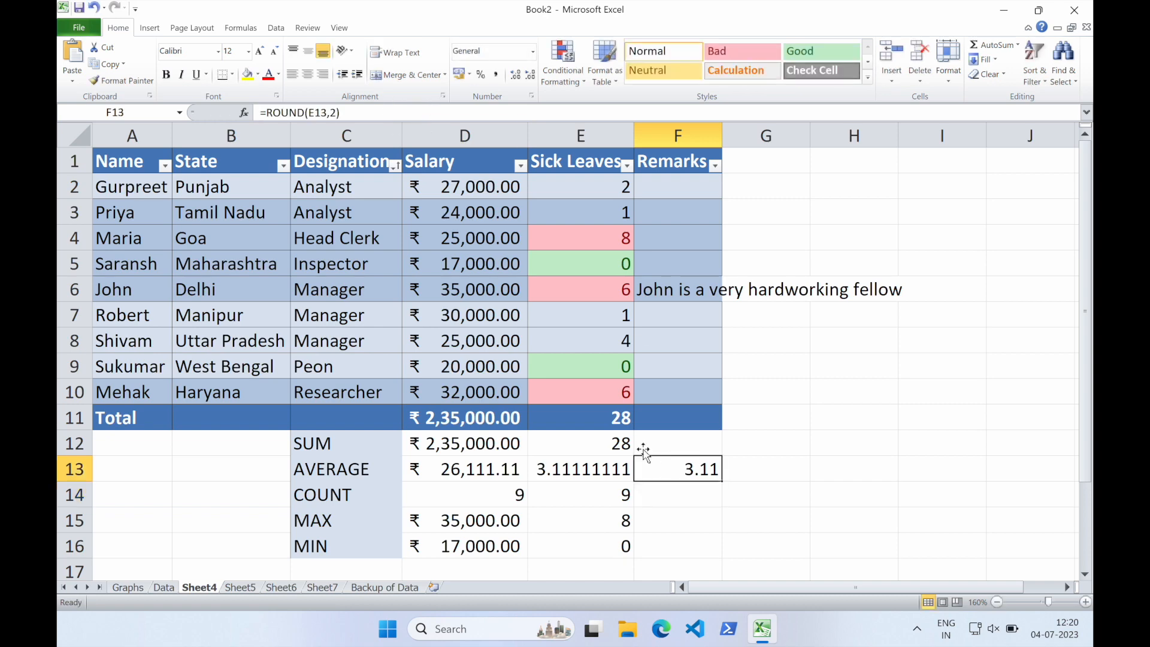
{"action": "left_click", "coordinate": [334, 112]}
{"action": "key", "text": "BackSpace"}
{"action": "type", "text": "0"}
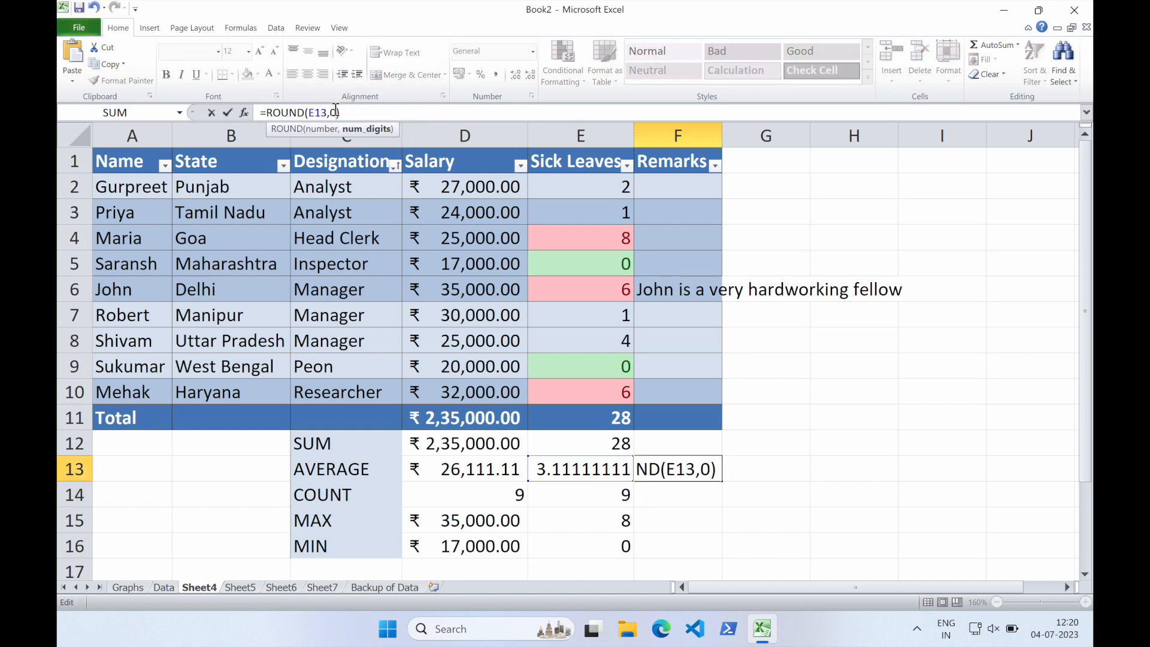
{"action": "key", "text": "Return"}
Copy the AVERAGE(E2:E10) expression from the Sick Leaves average formula in E13
{"action": "left_click", "coordinate": [682, 473]}
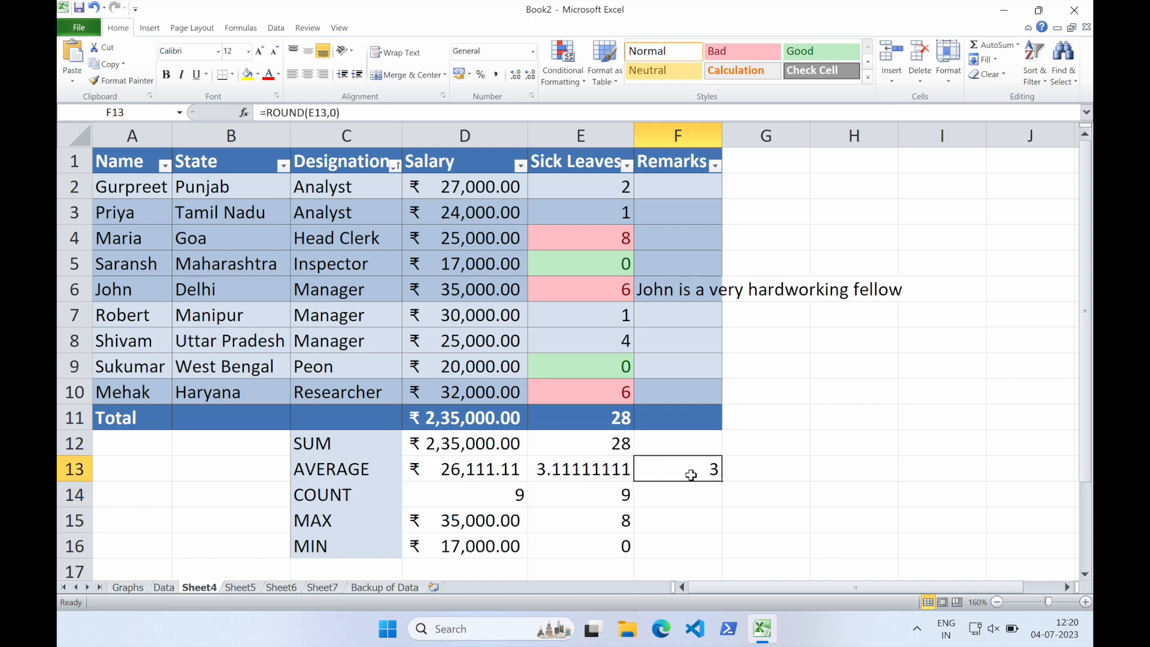
{"action": "left_click", "coordinate": [590, 476]}
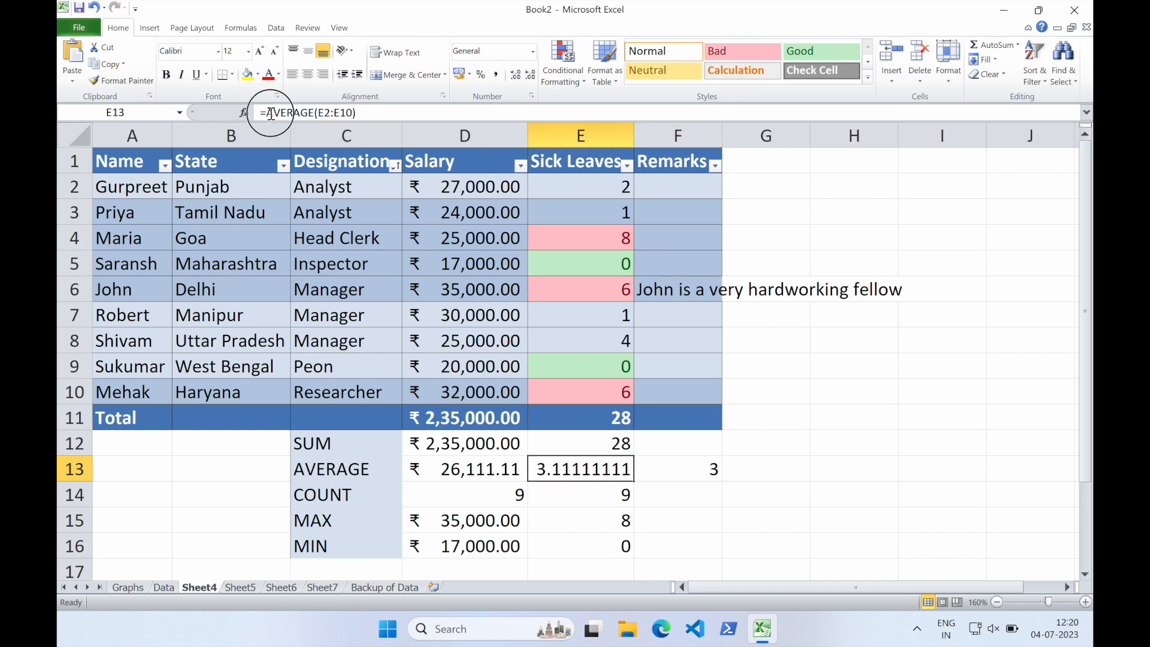
{"action": "left_click_drag", "start_coordinate": [265, 113], "coordinate": [383, 111]}
{"action": "left_click", "coordinate": [353, 112]}
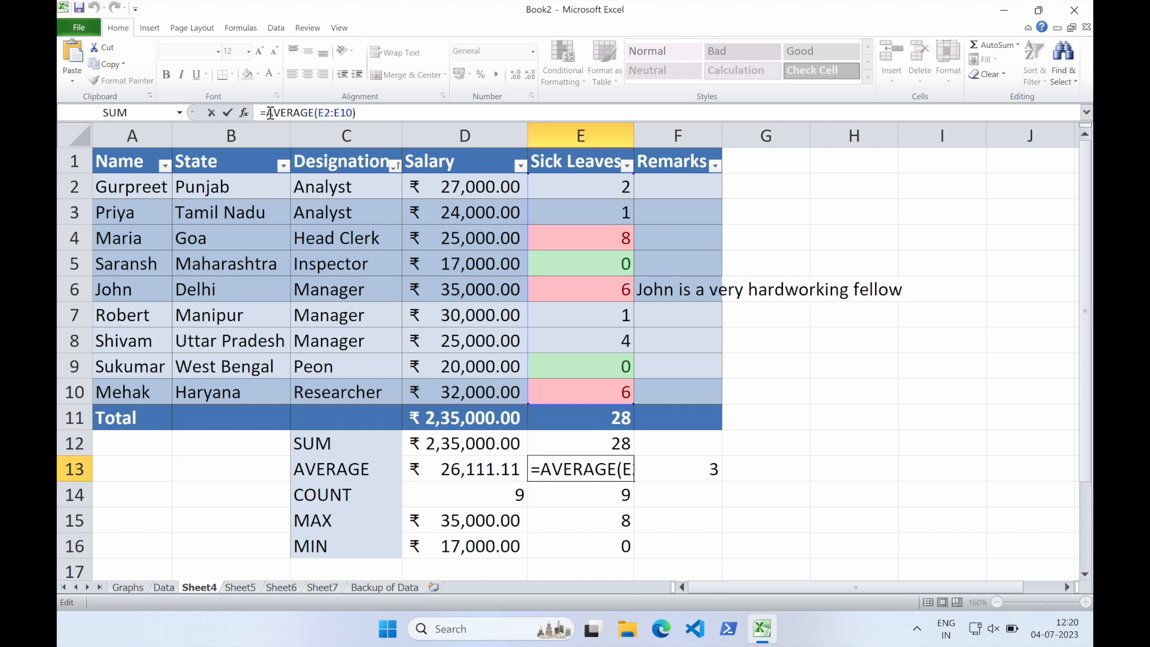
{"action": "left_click_drag", "start_coordinate": [268, 113], "coordinate": [372, 110]}
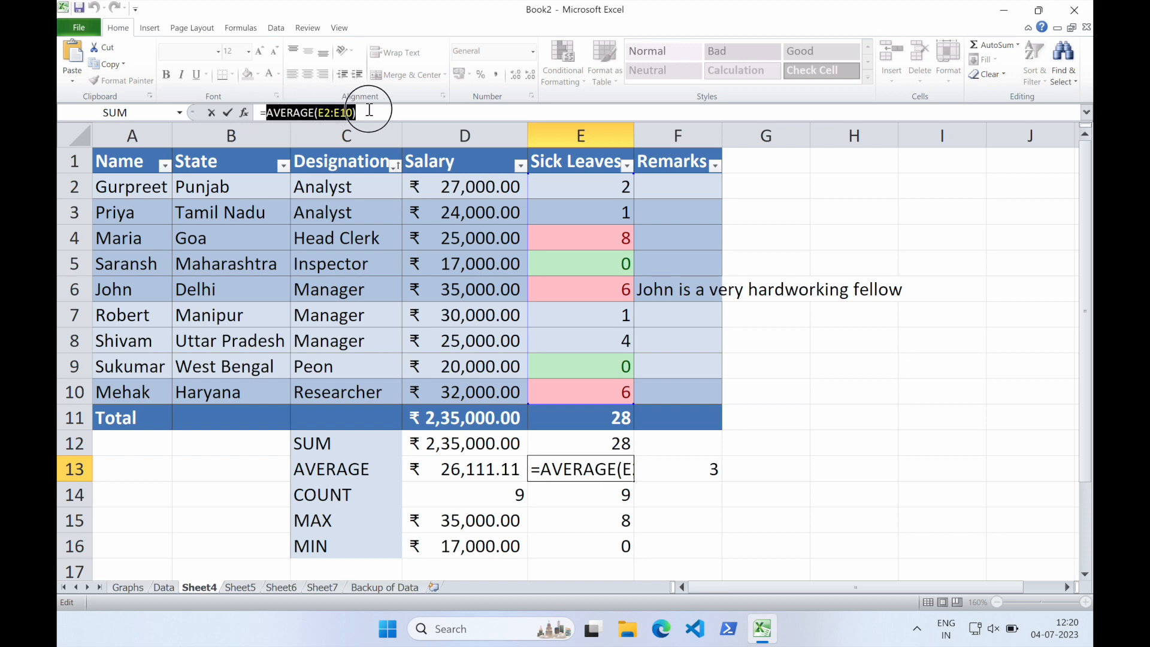
{"action": "left_click", "coordinate": [365, 112]}
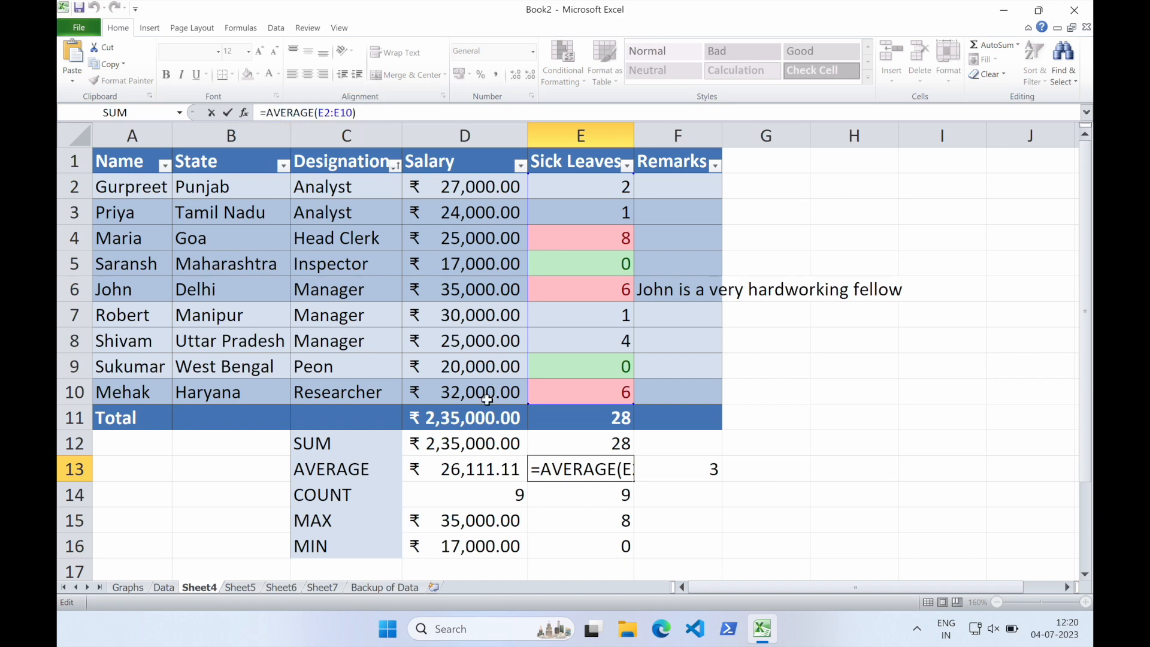
Replace E13's formula with the nested =ROUND(AVERAGE(E2:E10),0) to round the Sick Leaves average directly
{"action": "left_click", "coordinate": [563, 469]}
{"action": "double_click", "coordinate": [563, 469]}
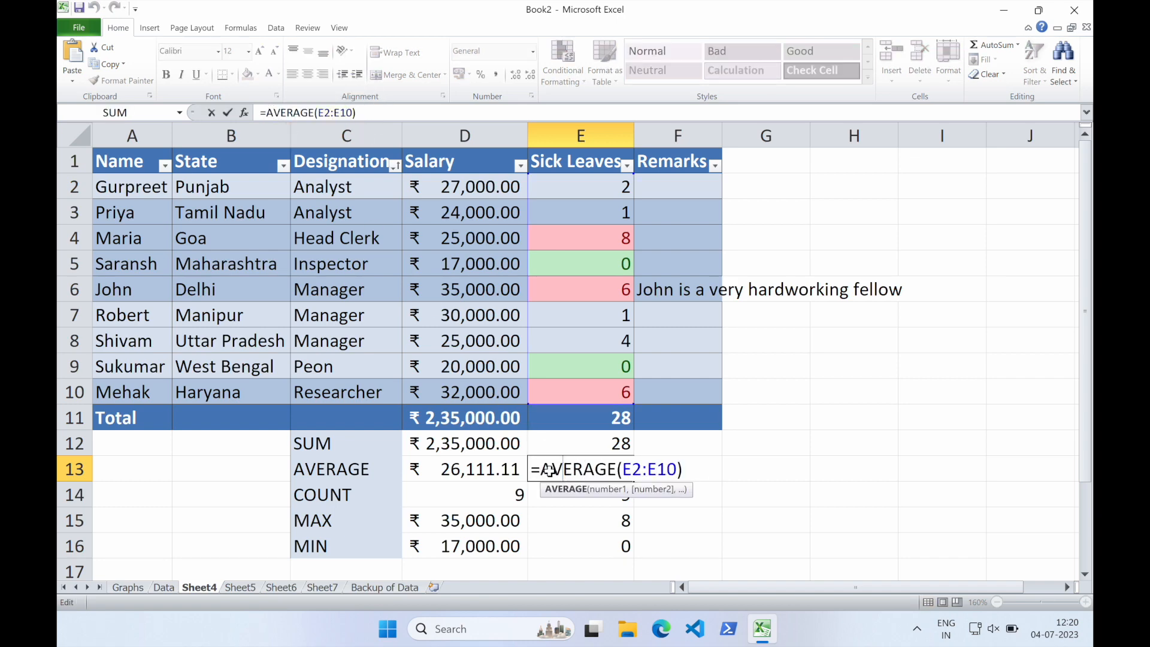
{"action": "left_click_drag", "start_coordinate": [541, 468], "coordinate": [683, 467]}
{"action": "key", "text": "ctrl+c"}
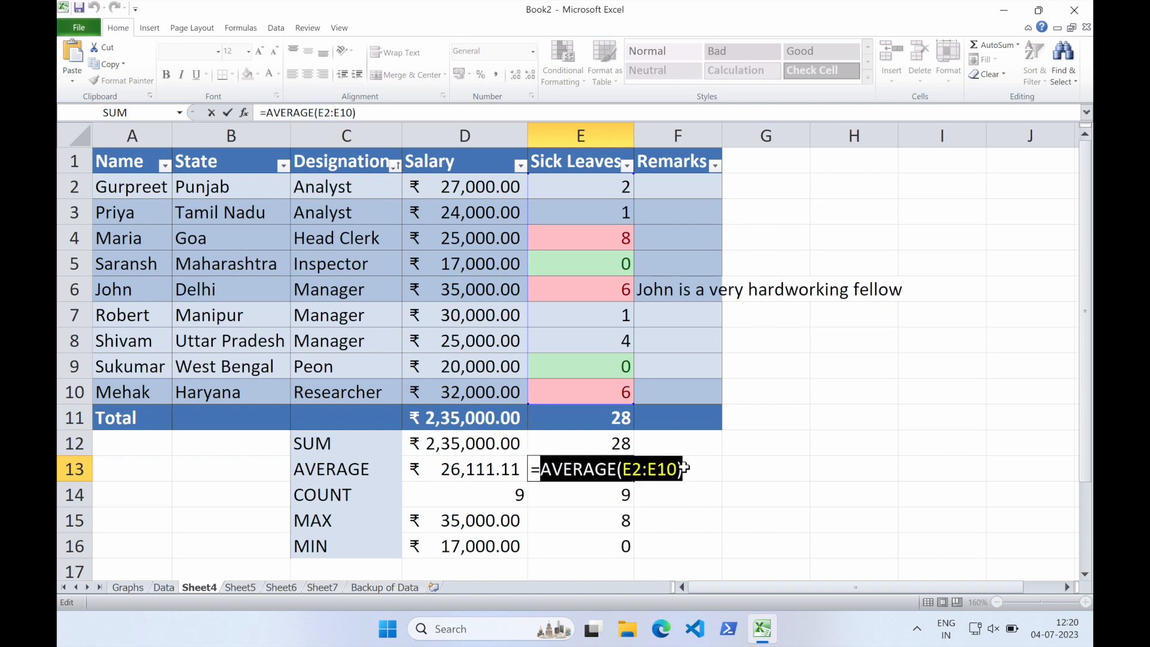
{"action": "key", "text": "BackSpace"}
{"action": "type", "text": "RO"}
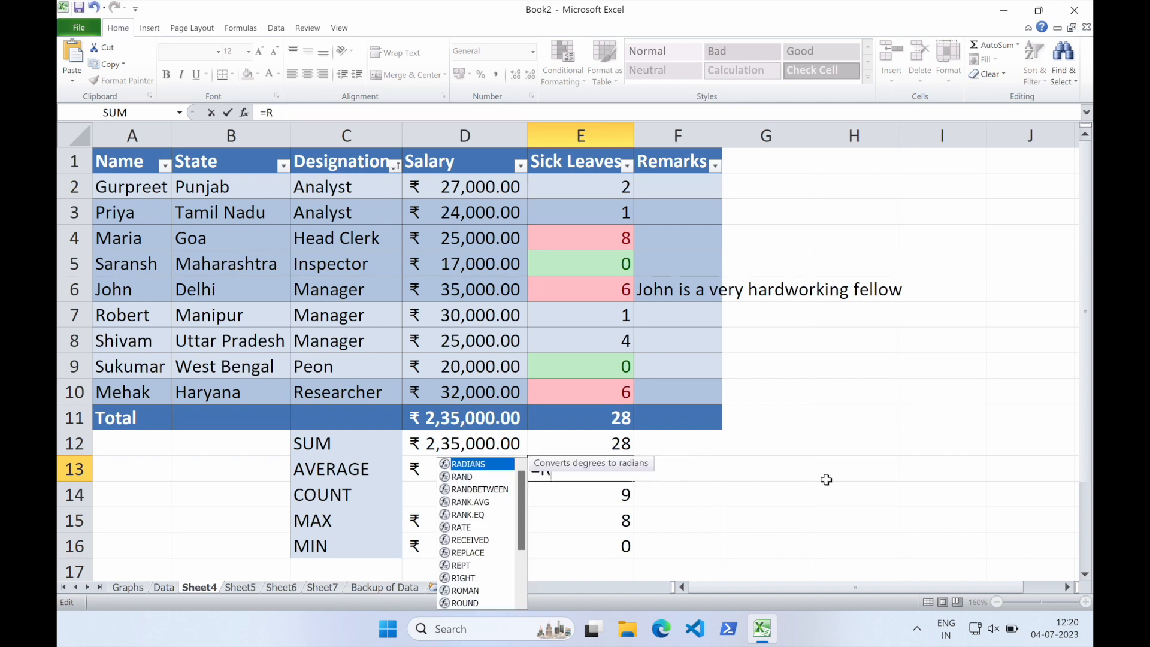
{"action": "type", "text": "D"}
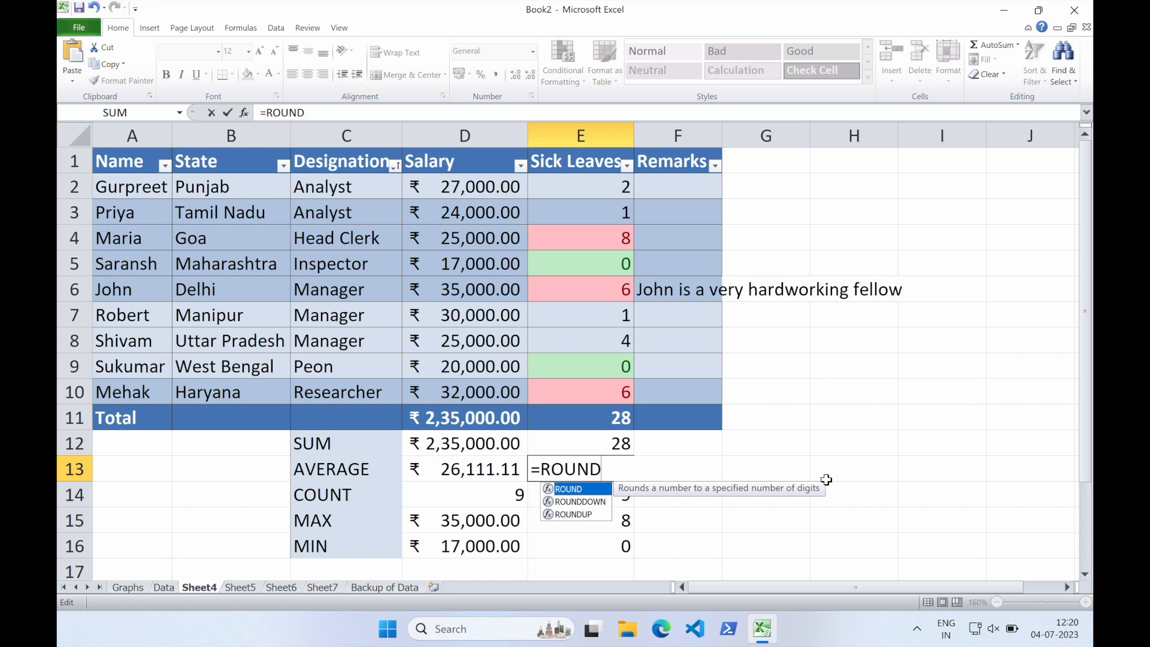
{"action": "type", "text": "("}
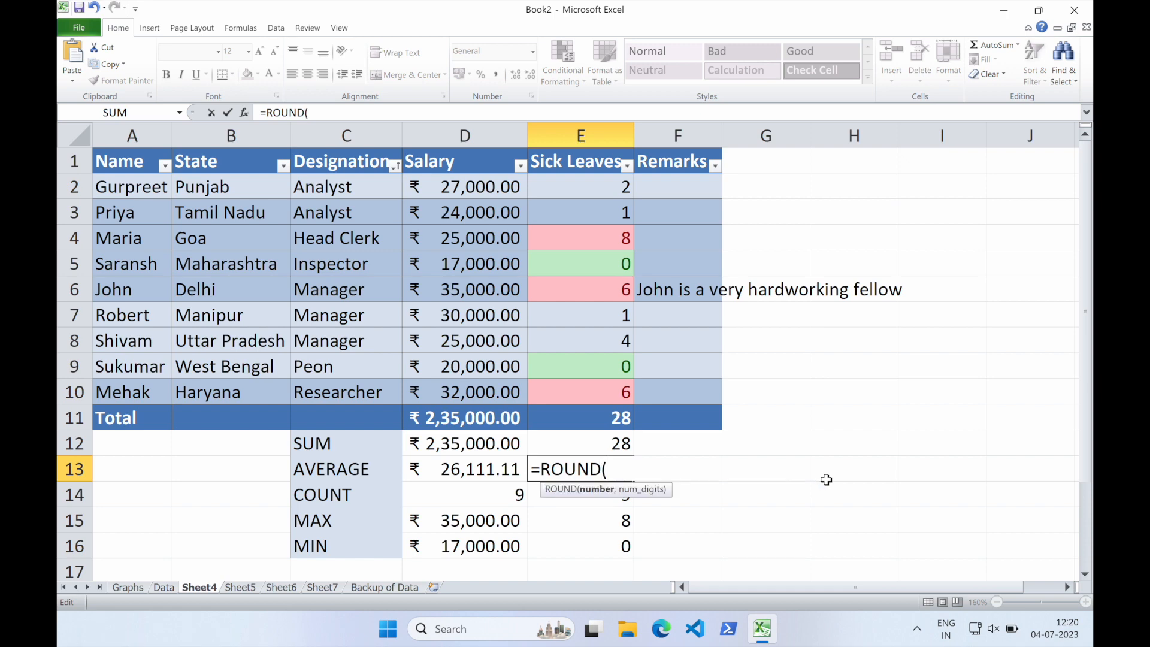
{"action": "key", "text": "ctrl+v"}
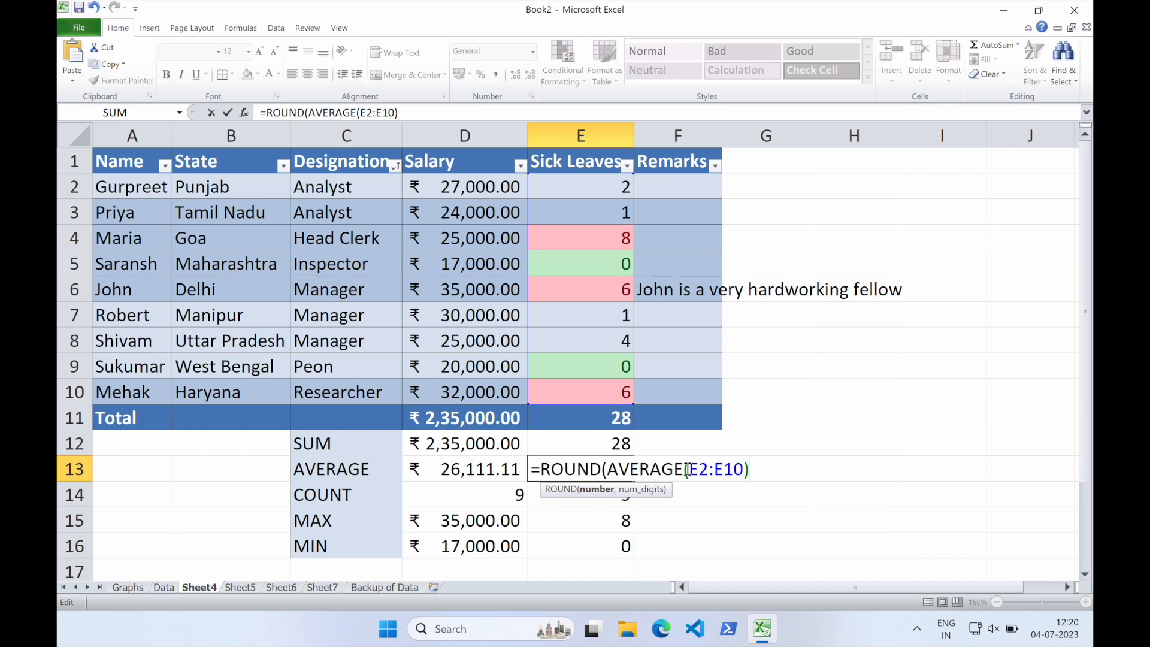
{"action": "type", "text": ",0)"}
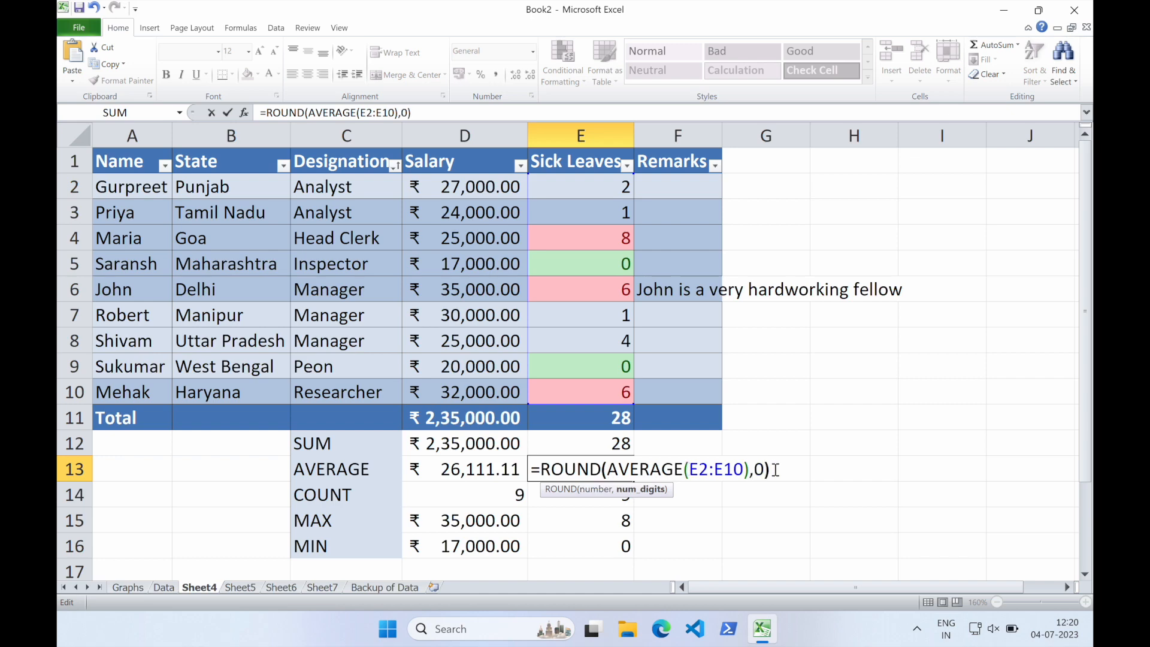
{"action": "key", "text": "Return"}
Compare E13 with F13, then clear the separate ROUND formula from F13
{"action": "left_click", "coordinate": [664, 467]}
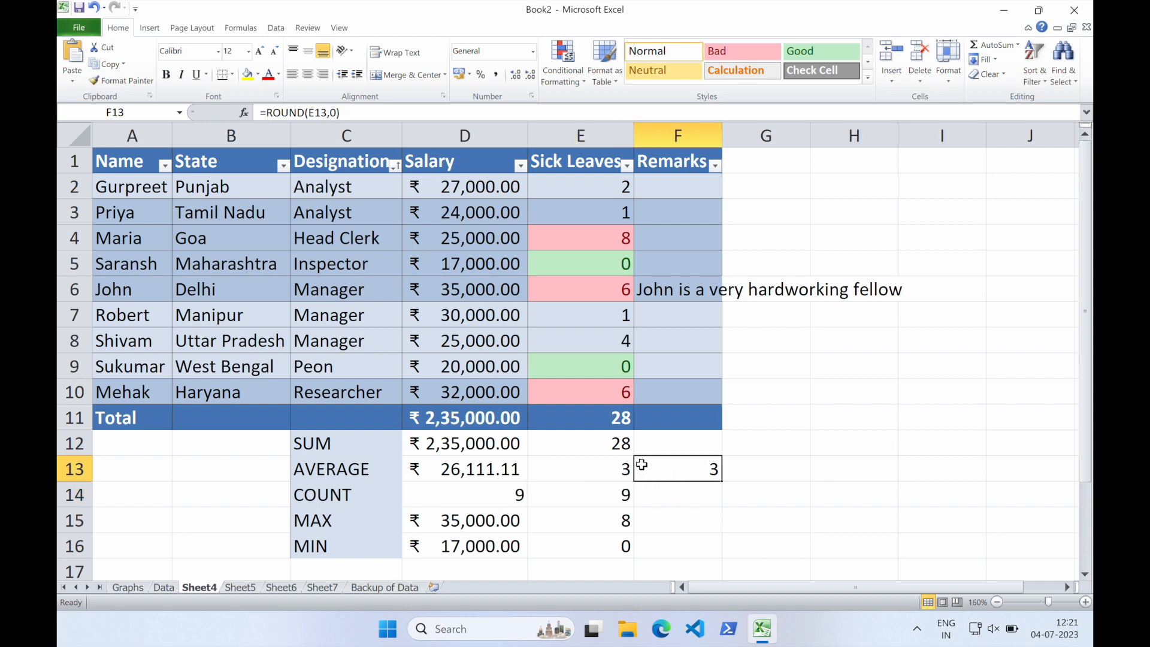
{"action": "left_click", "coordinate": [606, 465]}
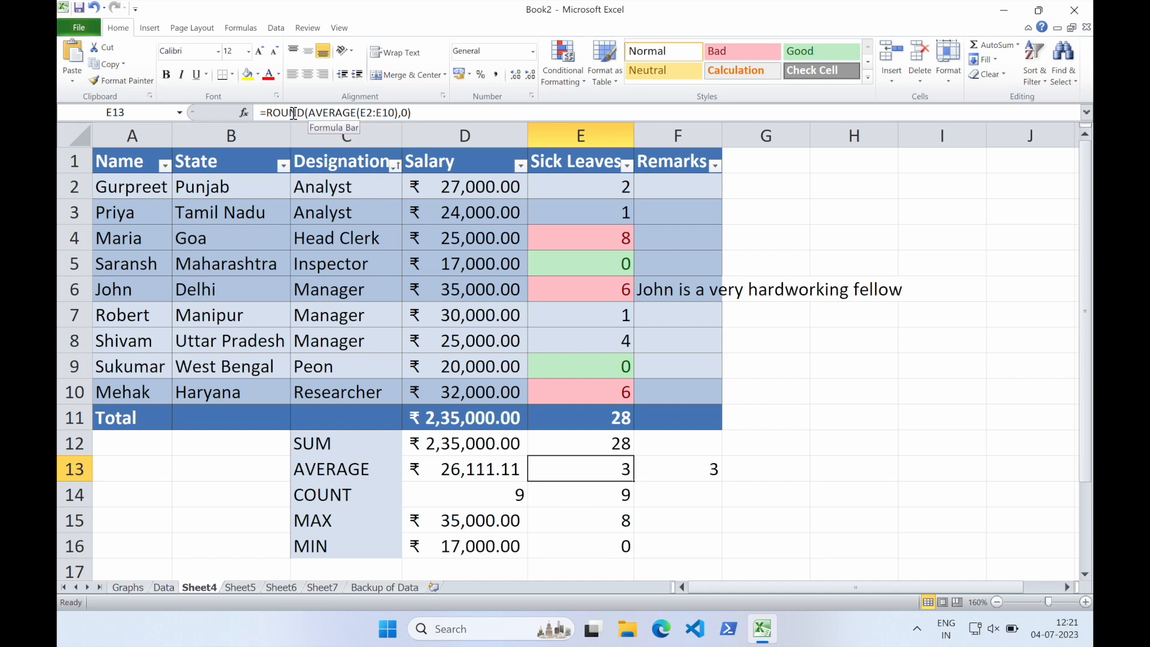
{"action": "left_click", "coordinate": [683, 476]}
{"action": "key", "text": "Delete"}
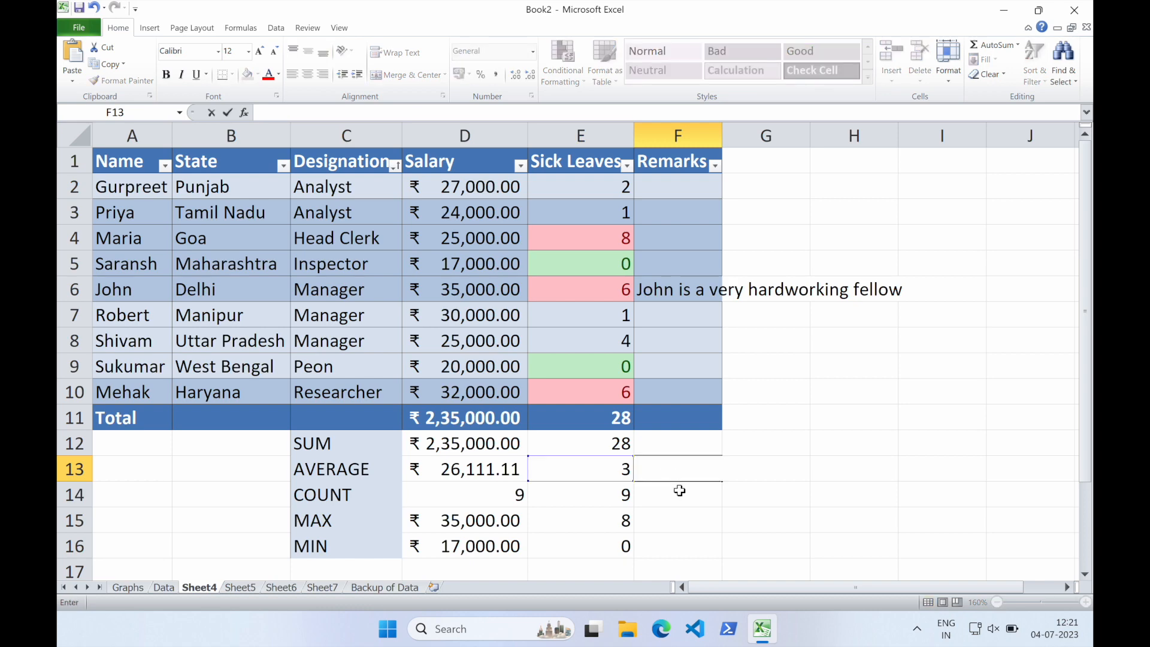
{"action": "left_click", "coordinate": [677, 487]}
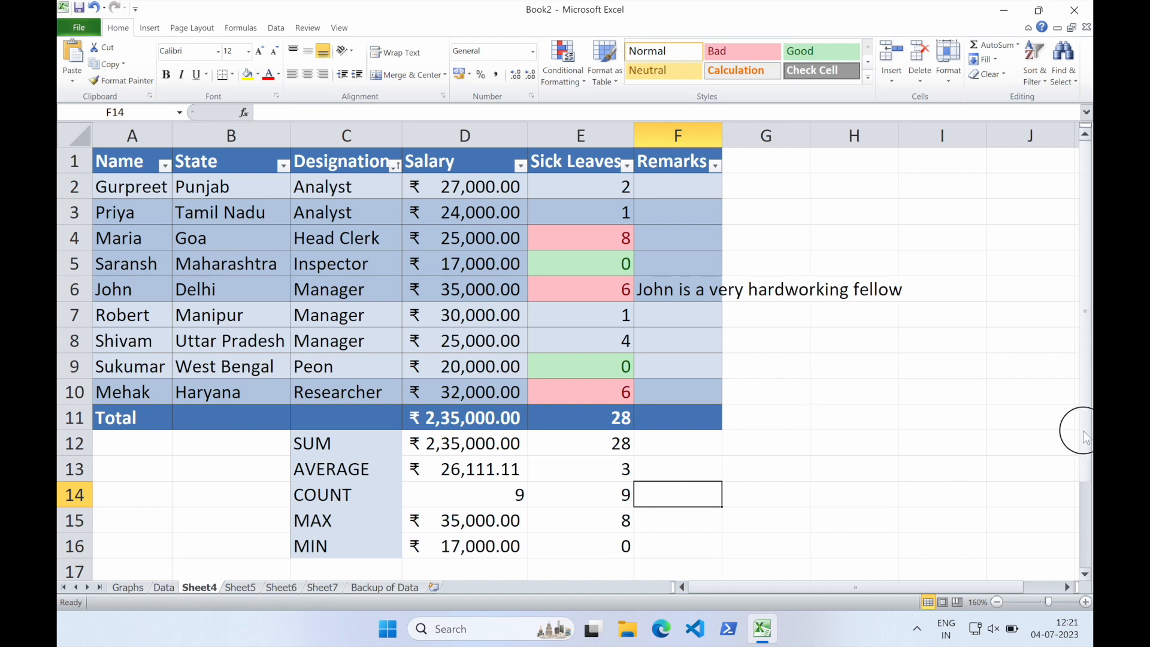
Inspect the SUM formula in E12 for the Sick Leaves column without changing it
{"action": "left_click_drag", "start_coordinate": [1084, 437], "coordinate": [1083, 451]}
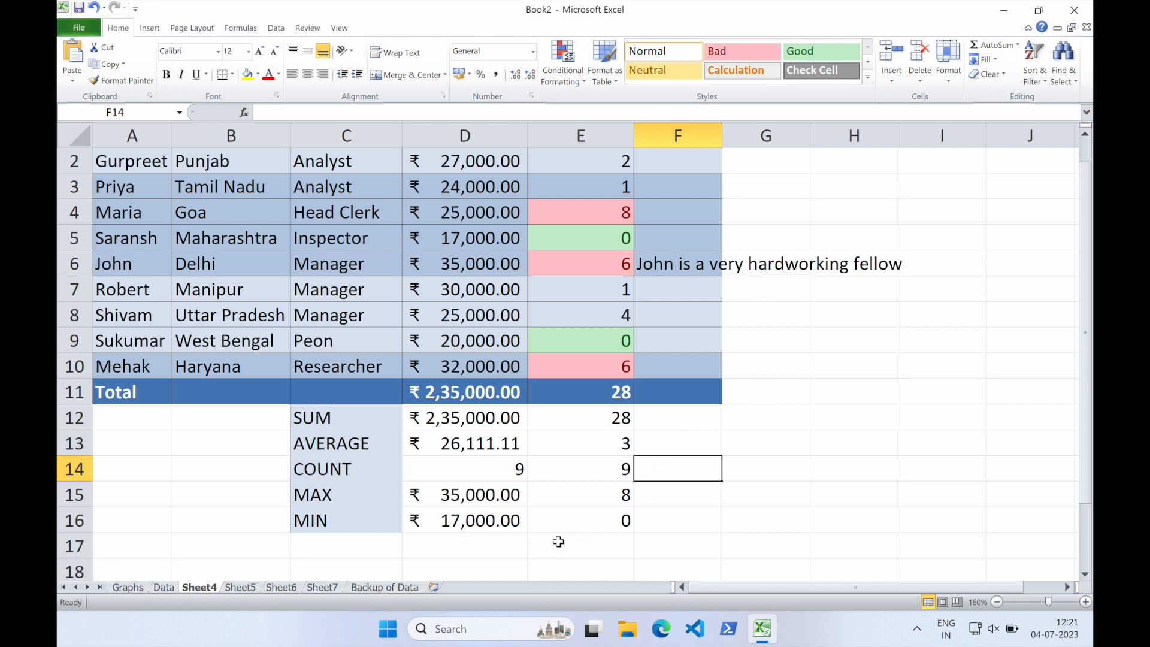
{"action": "left_click", "coordinate": [605, 422]}
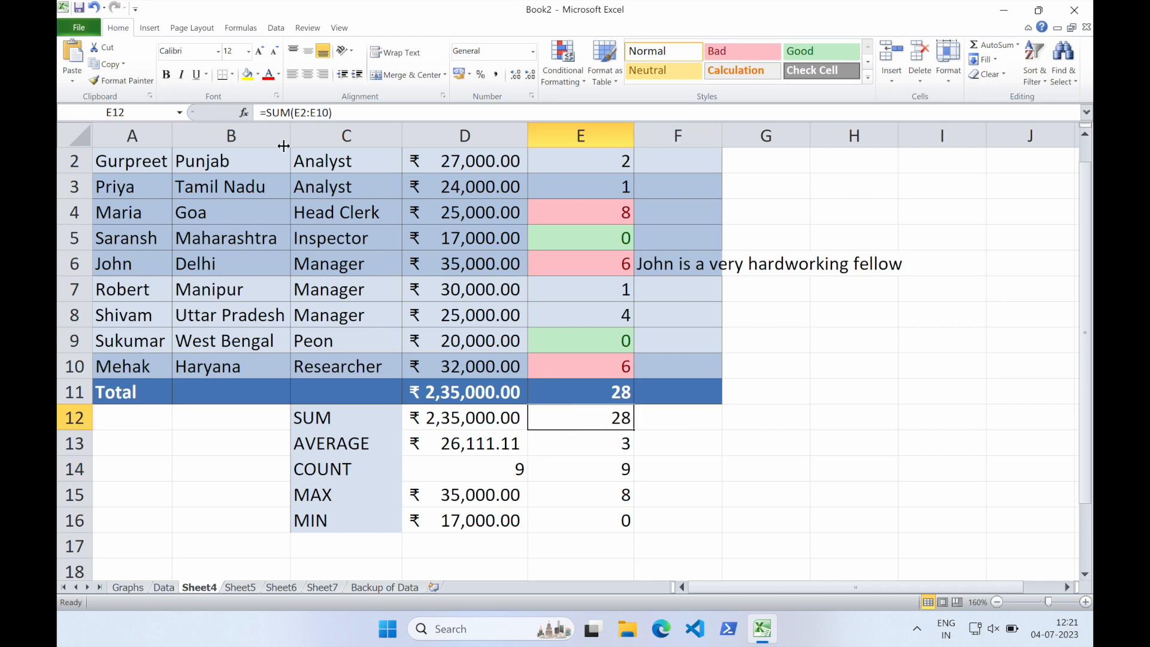
{"action": "double_click", "coordinate": [546, 417]}
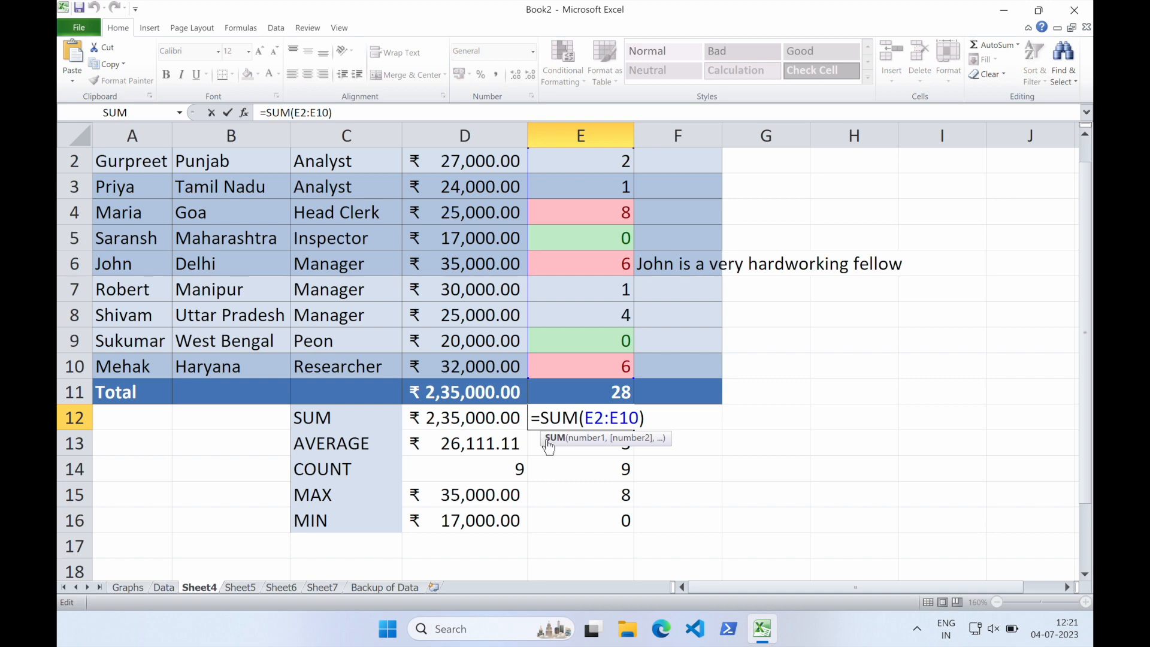
{"action": "mouse_move", "coordinate": [542, 419]}
{"action": "left_mouse_down"}
{"action": "mouse_move", "coordinate": [529, 418]}
{"action": "mouse_move", "coordinate": [540, 419]}
{"action": "left_mouse_up"}
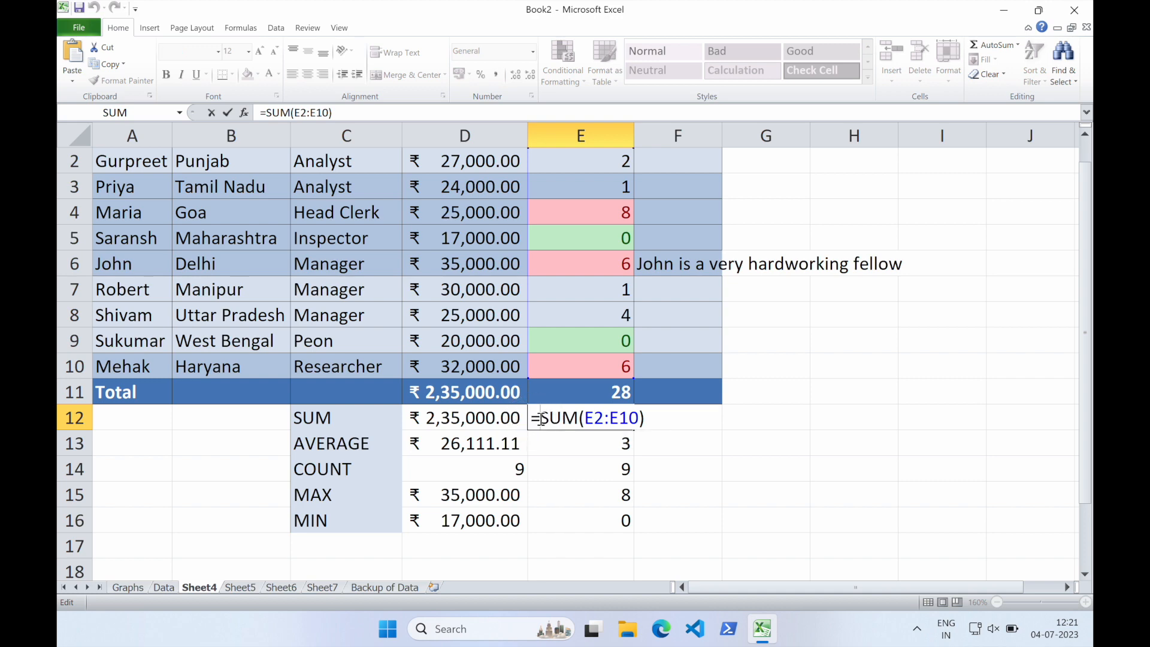
{"action": "key", "text": "Escape"}
Enter SUM(E2:E10) in F12 as plain text without an equals sign
{"action": "left_click", "coordinate": [671, 417]}
{"action": "type", "text": "SU"}
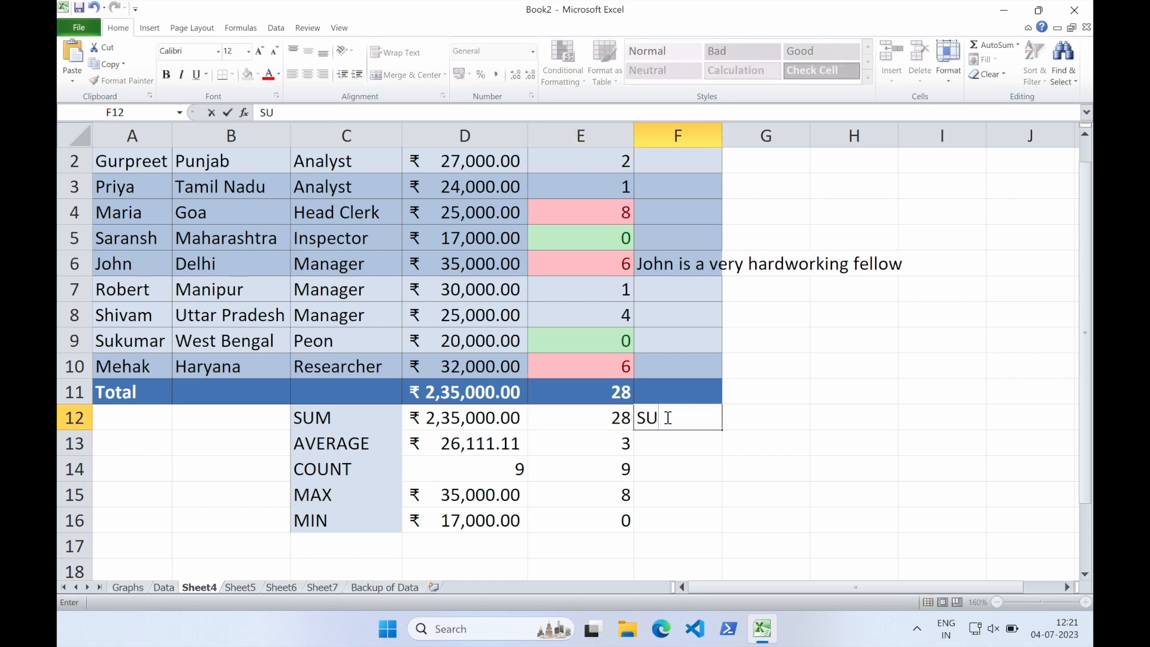
{"action": "type", "text": "M(E2:E10)"}
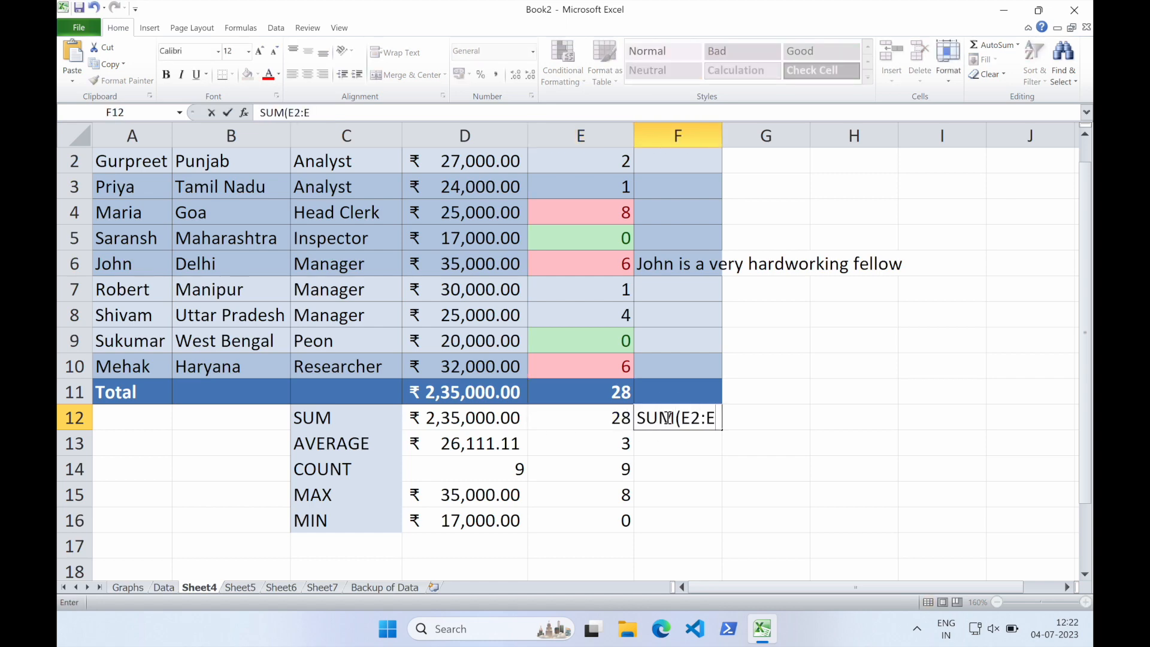
{"action": "key", "text": "Return"}
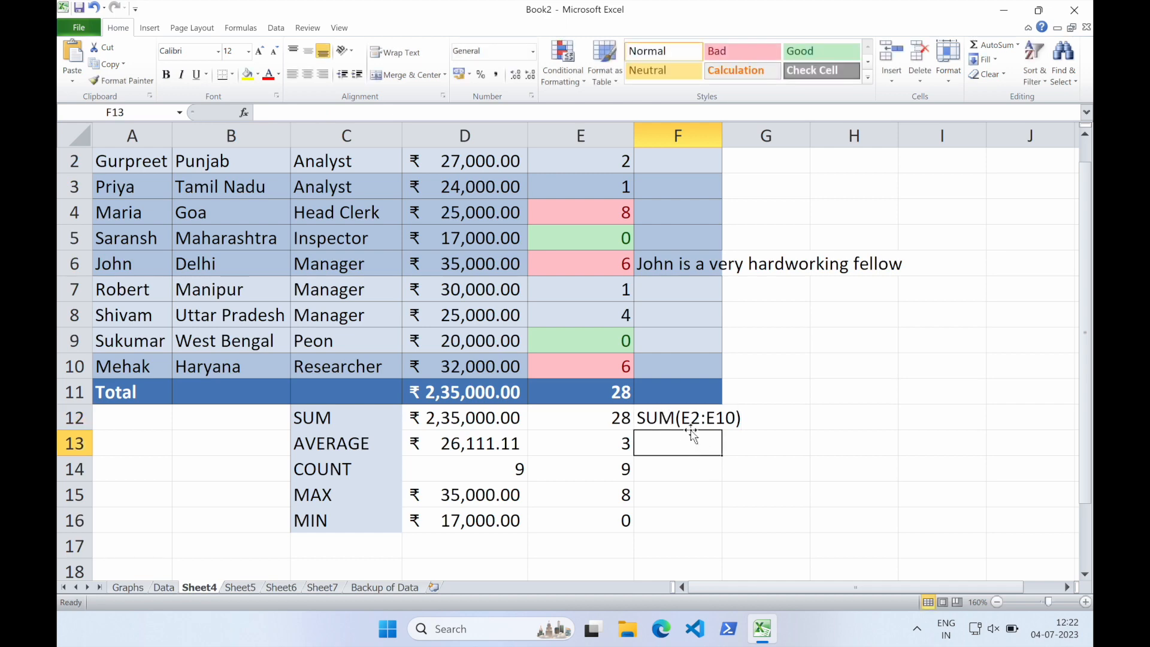
Add an equals sign at the start of F12 so it becomes the formula =SUM(E2:E10)
{"action": "key", "text": "Up"}
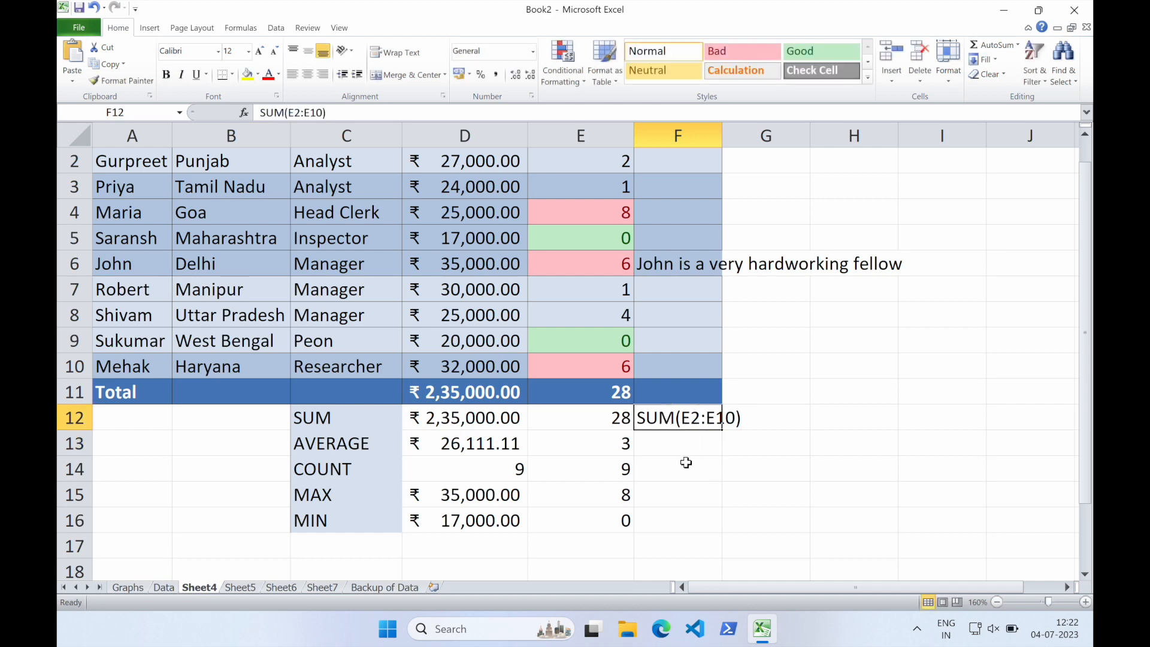
{"action": "left_click", "coordinate": [651, 422]}
{"action": "double_click", "coordinate": [651, 422]}
{"action": "key", "text": "Home"}
{"action": "type", "text": "="}
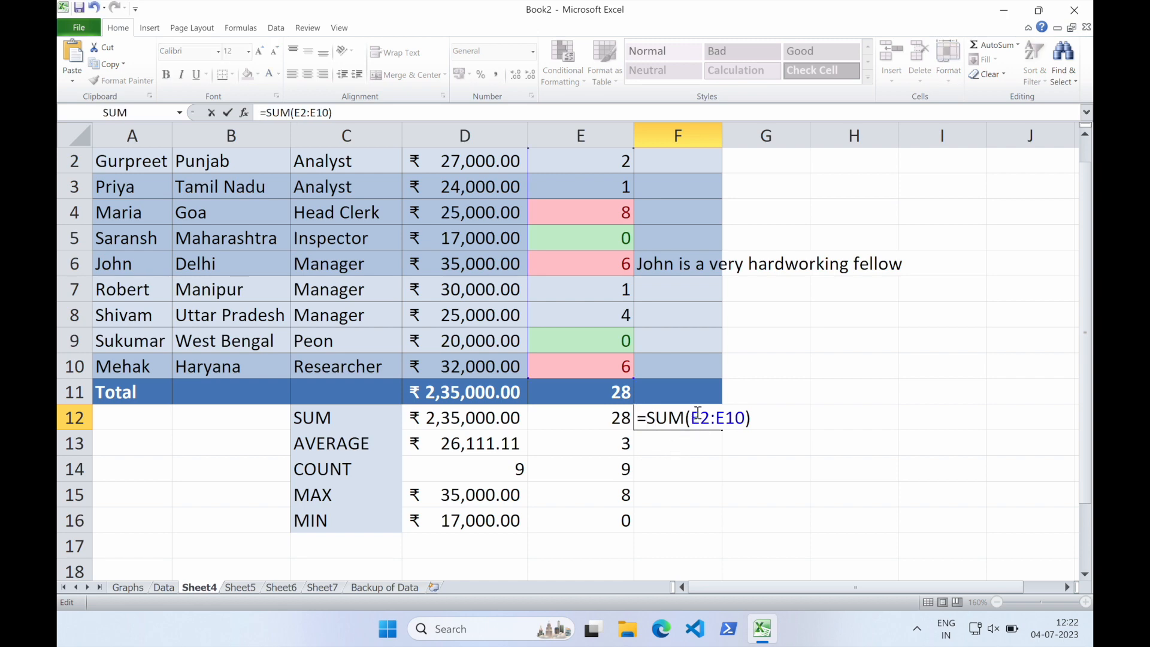
{"action": "key", "text": "BackSpace"}
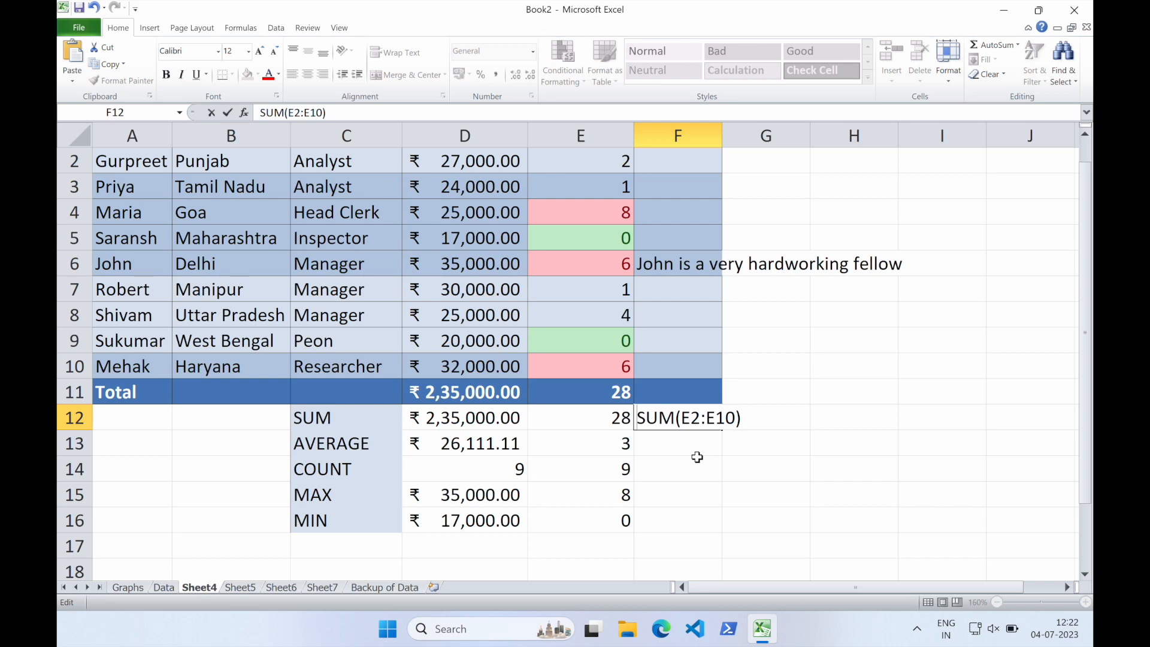
{"action": "type", "text": "="}
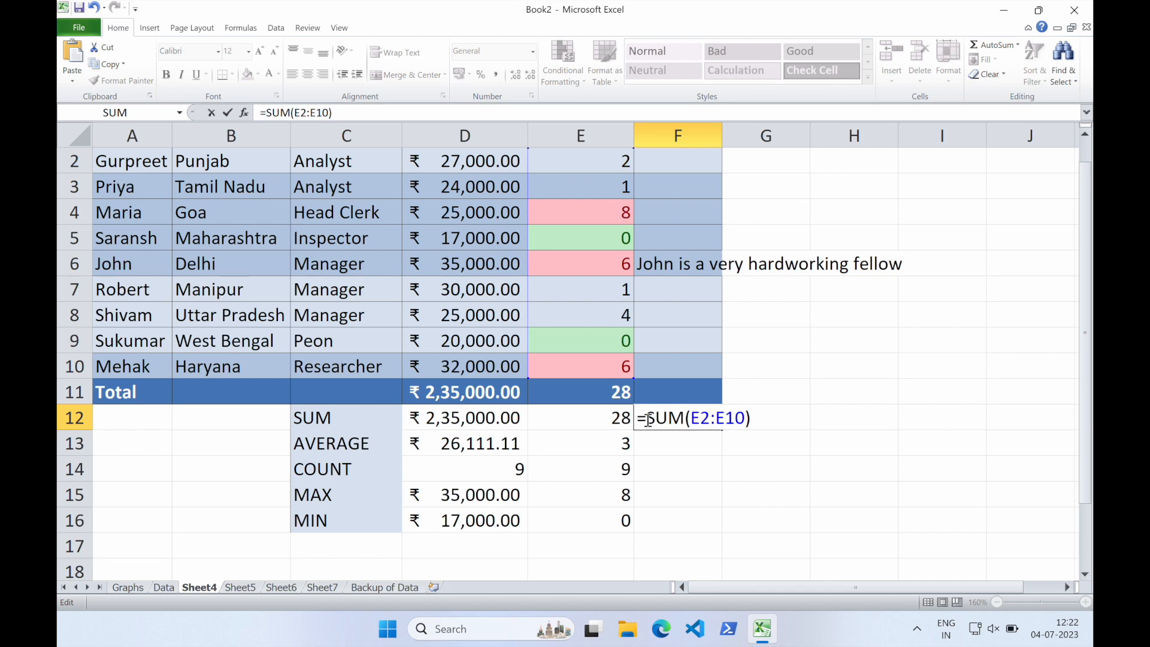
{"action": "left_click_drag", "start_coordinate": [647, 419], "coordinate": [684, 419]}
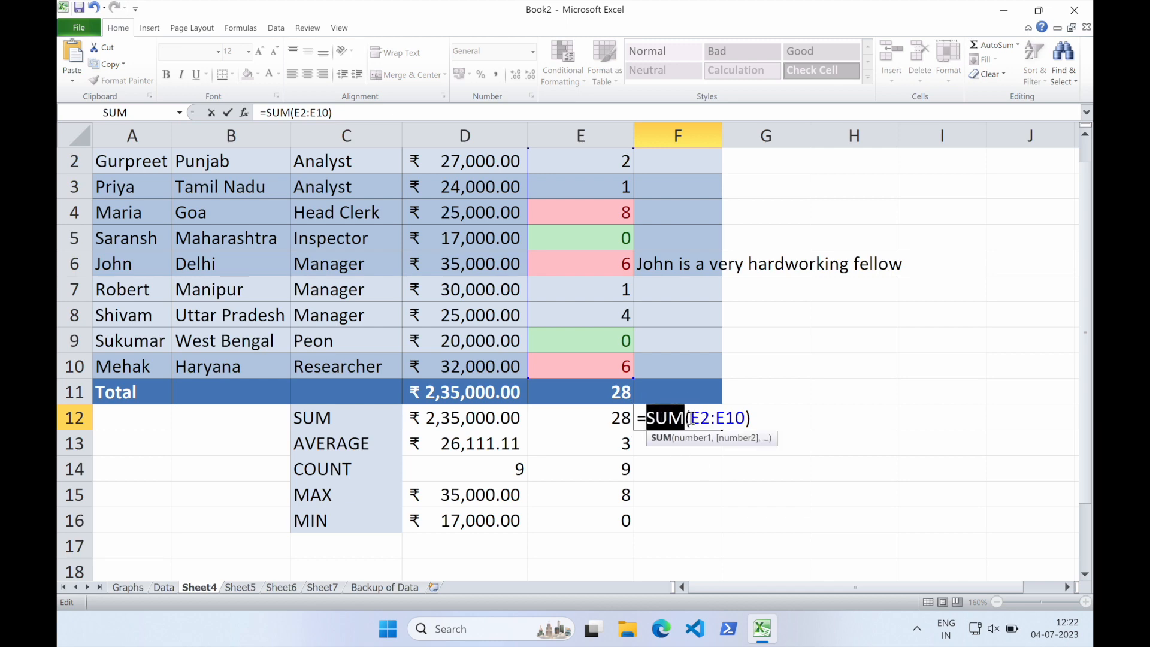
{"action": "left_click", "coordinate": [713, 419]}
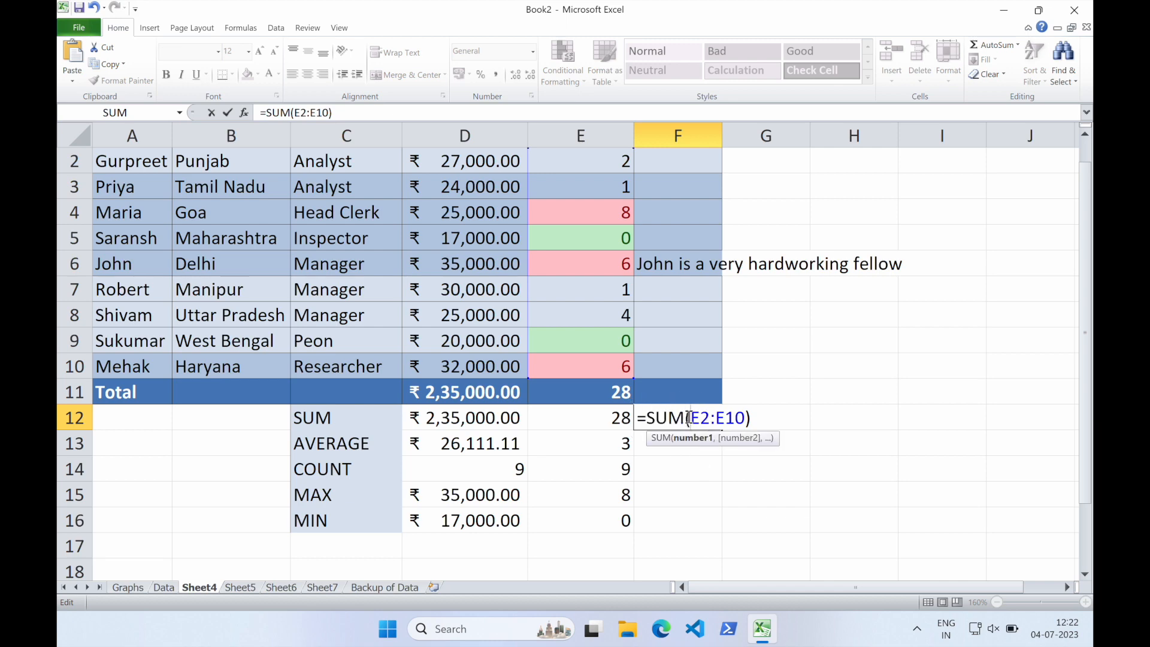
{"action": "left_click", "coordinate": [744, 416]}
{"action": "left_click", "coordinate": [753, 417]}
{"action": "key", "text": "Return"}
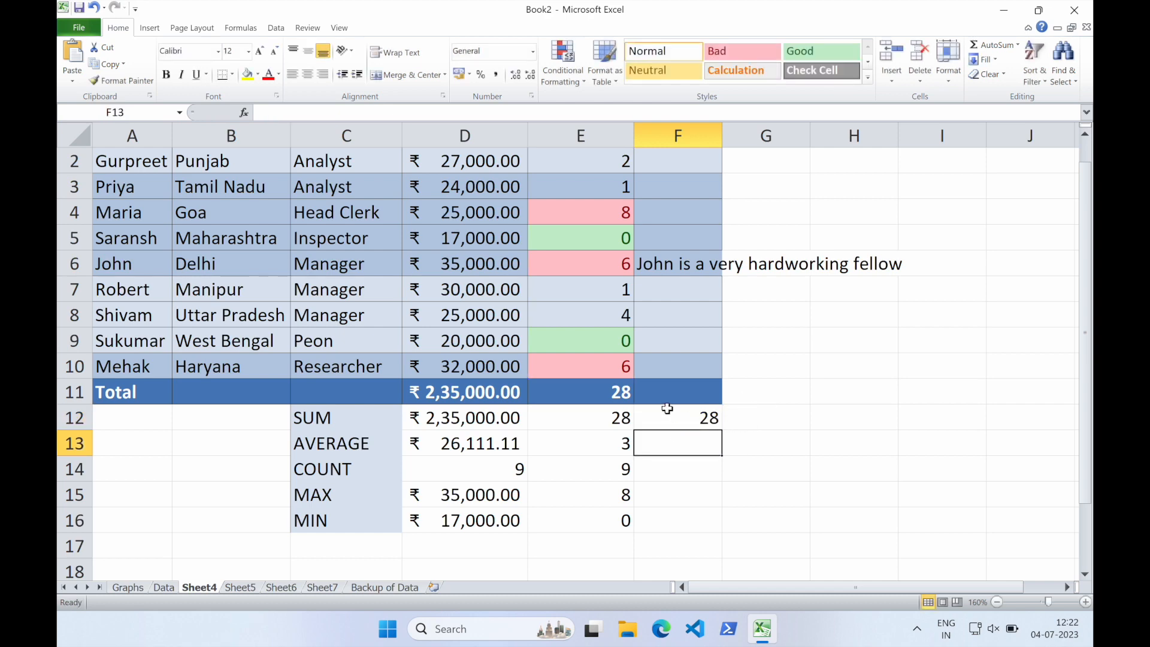
Clear the demonstration formula from F12
{"action": "left_click", "coordinate": [689, 416]}
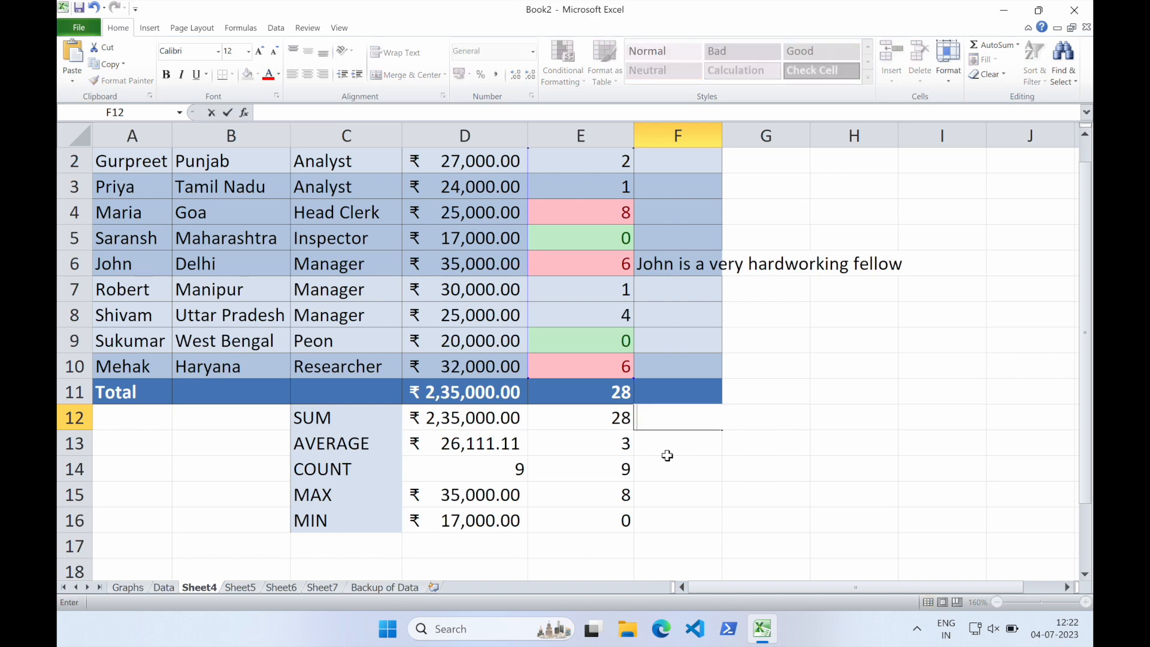
{"action": "left_click", "coordinate": [666, 449]}
{"action": "scroll", "coordinate": [666, 449], "scroll_direction": "up", "scroll_amount": 1}
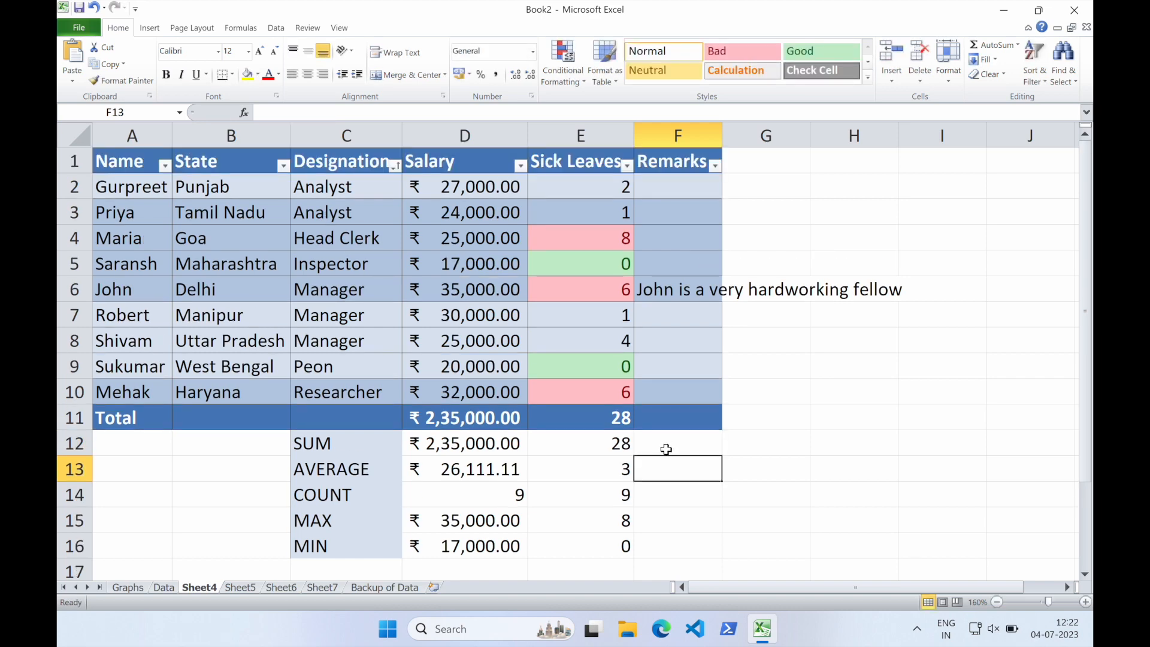